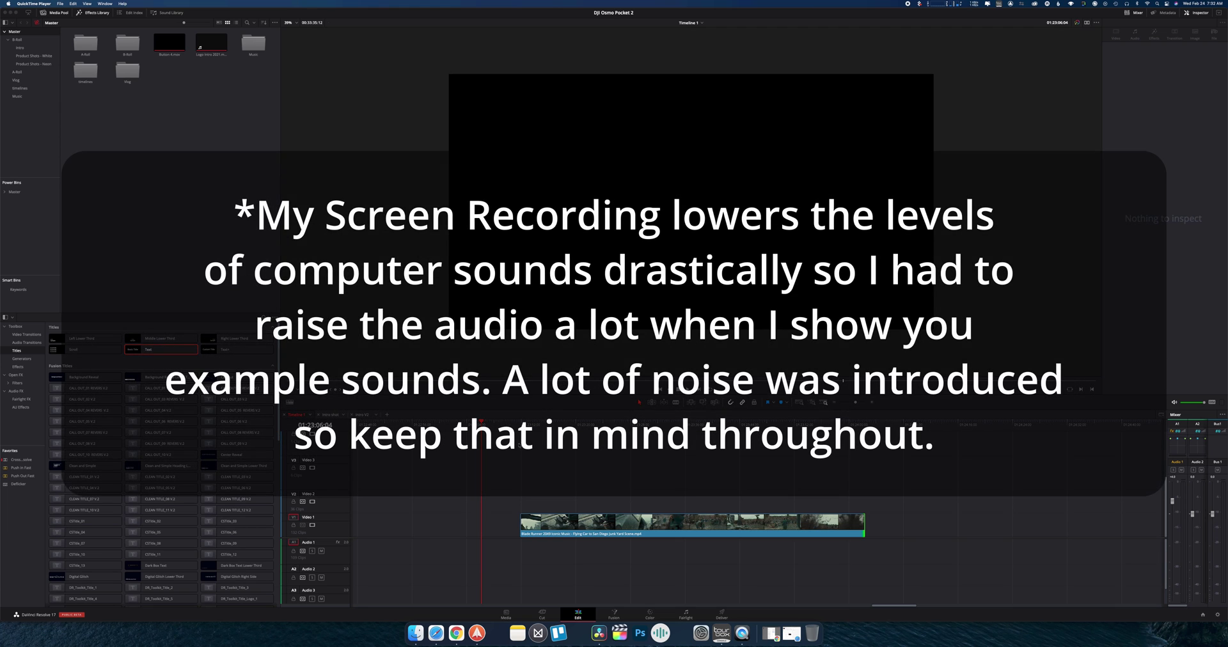
# Scrub forward through the fight clip in Resolve, then back to the car scene.
pyautogui.click(532, 424)
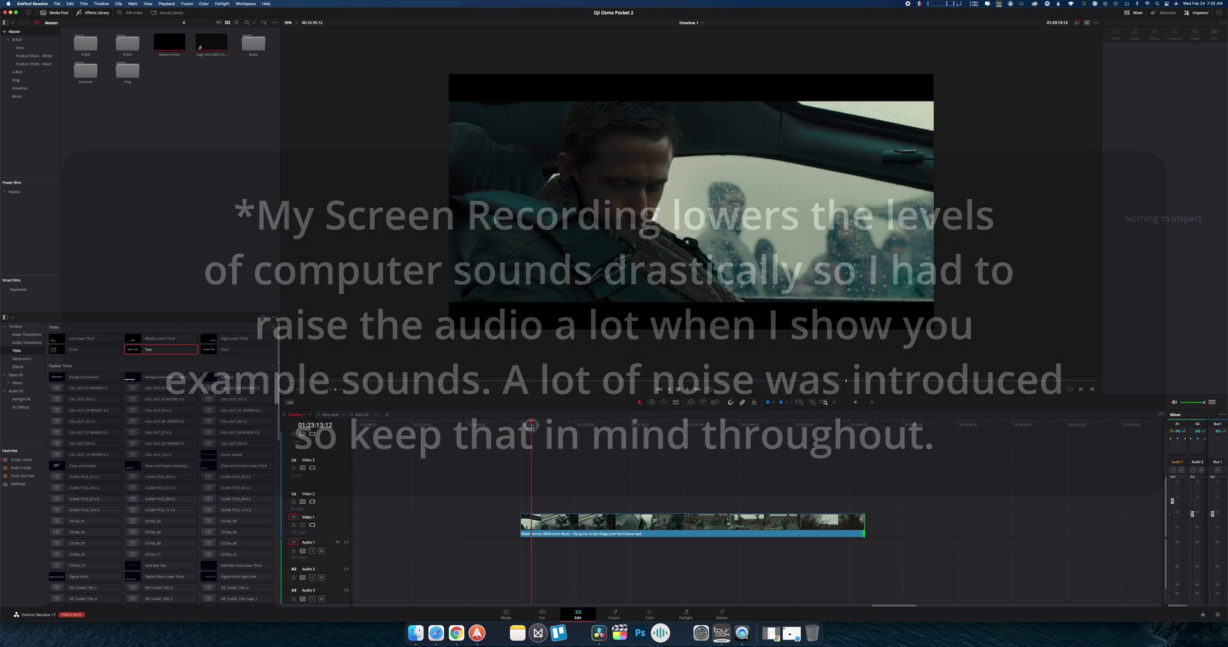
pyautogui.moveTo(531, 425); pyautogui.dragTo(777, 430)
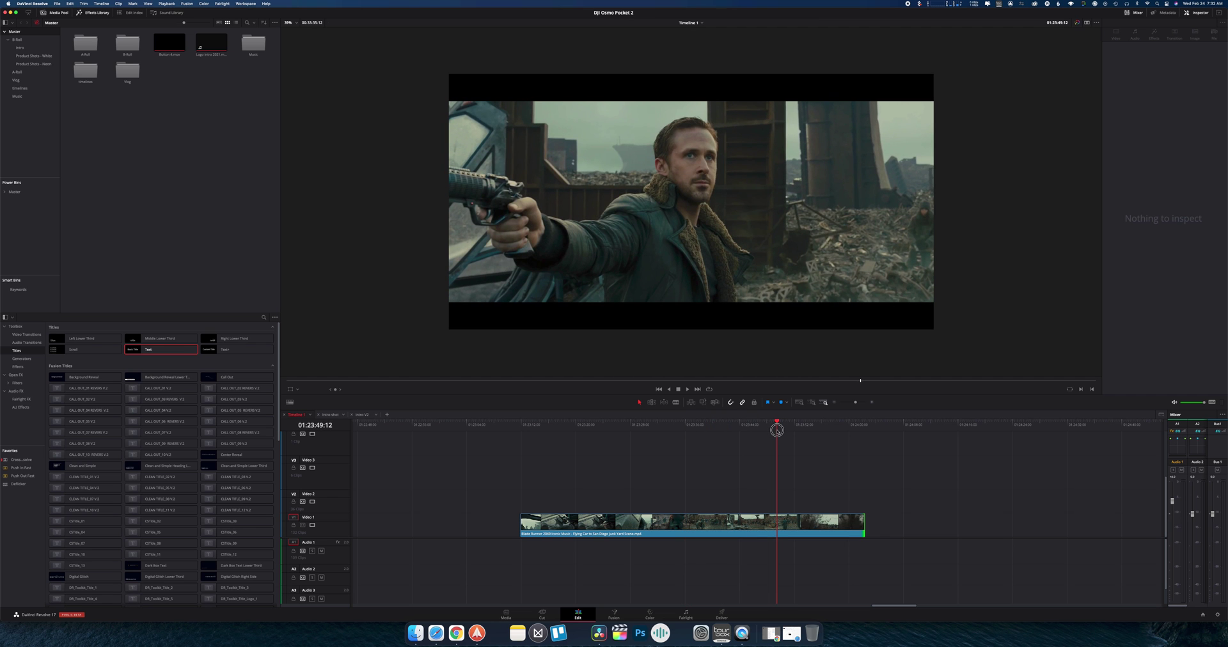
pyautogui.moveTo(777, 430); pyautogui.dragTo(536, 429)
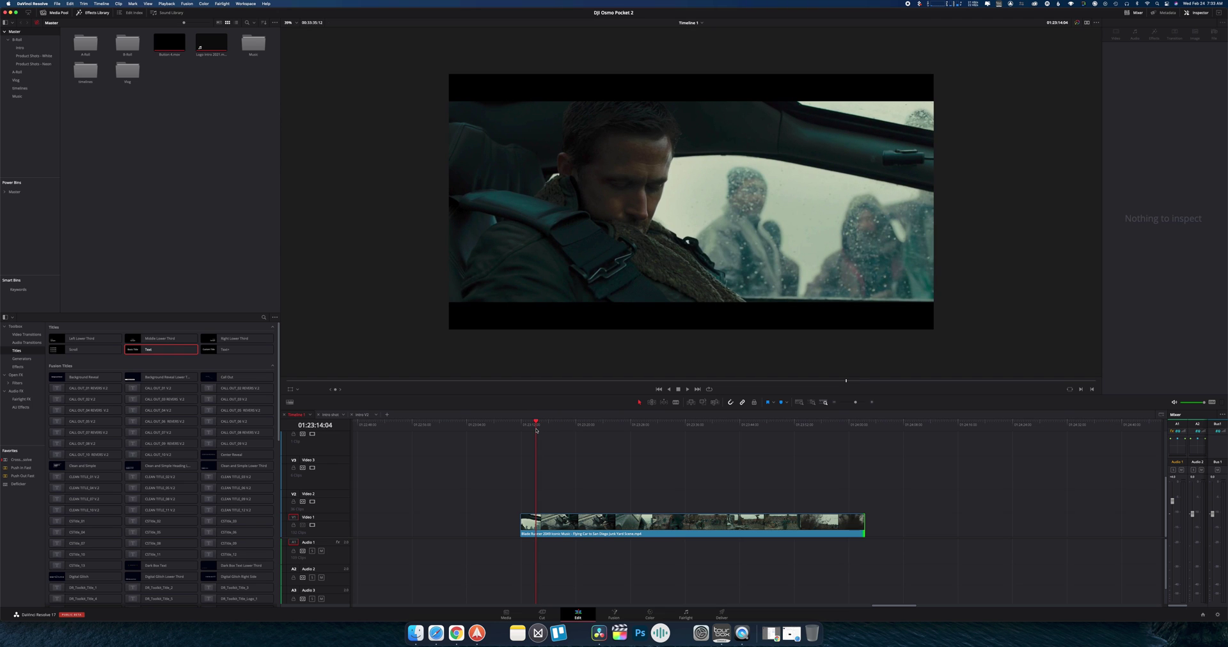
# Bring up Soundly on its Sounds tab and move its window further right.
pyautogui.click(660, 633)
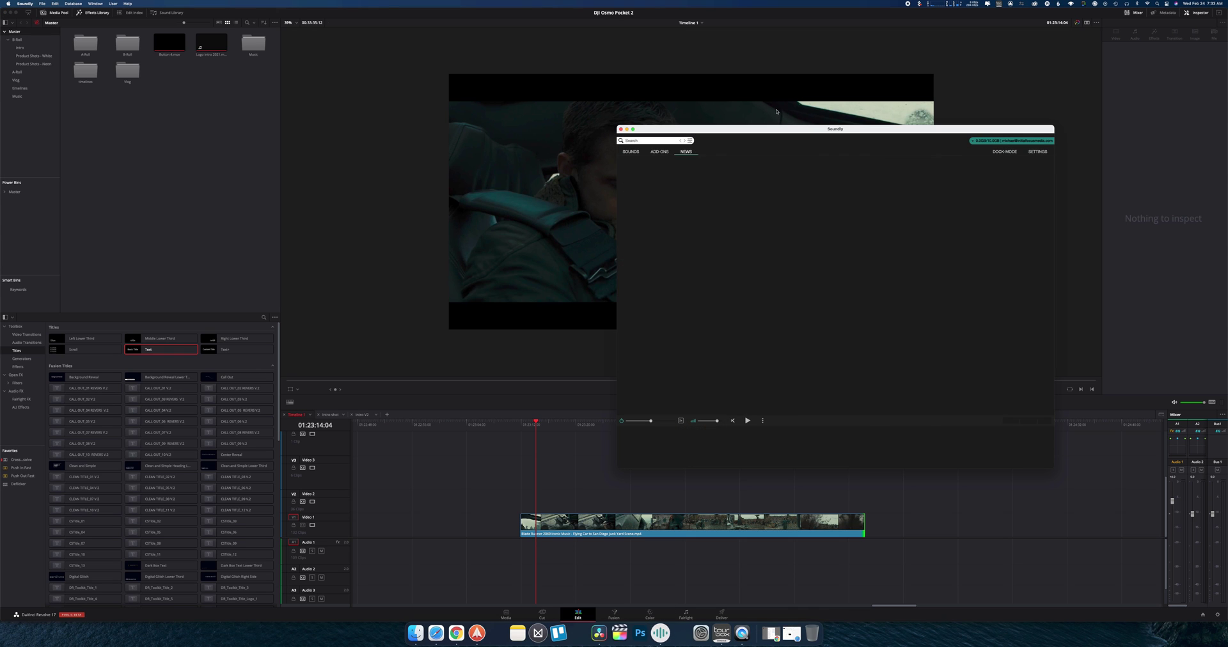
pyautogui.click(630, 152)
pyautogui.moveTo(721, 131); pyautogui.dragTo(867, 133)
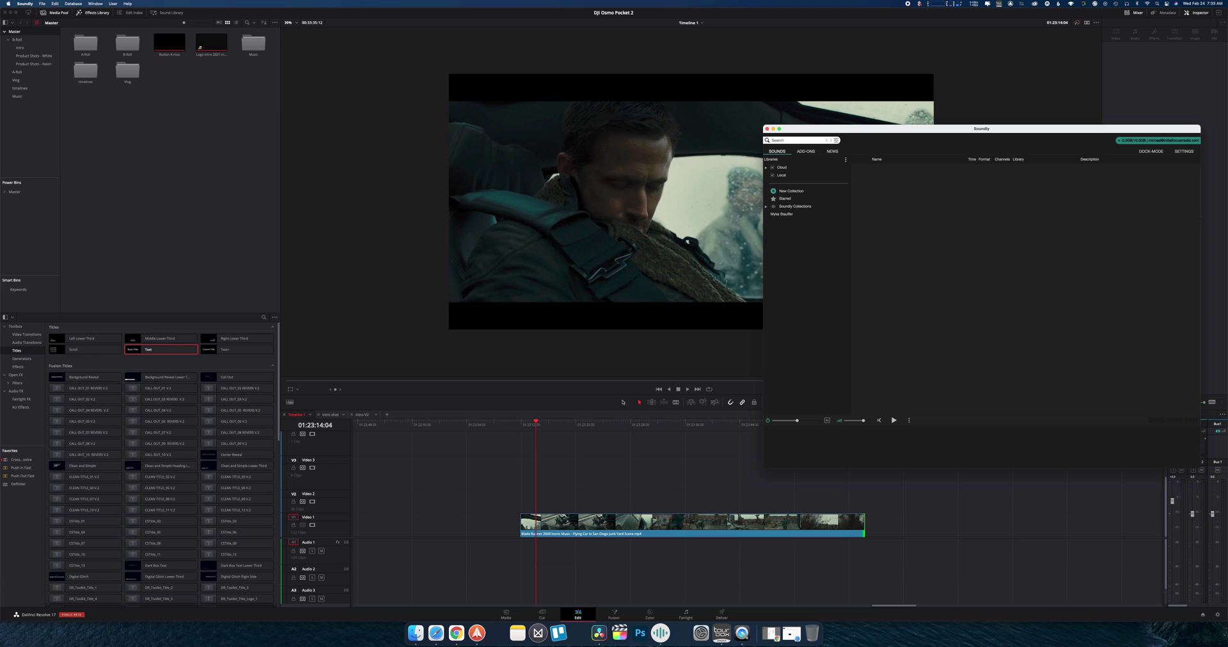
# Play the car scene in Resolve from just before it starts.
pyautogui.click(535, 426)
pyautogui.moveTo(535, 426); pyautogui.dragTo(522, 424)
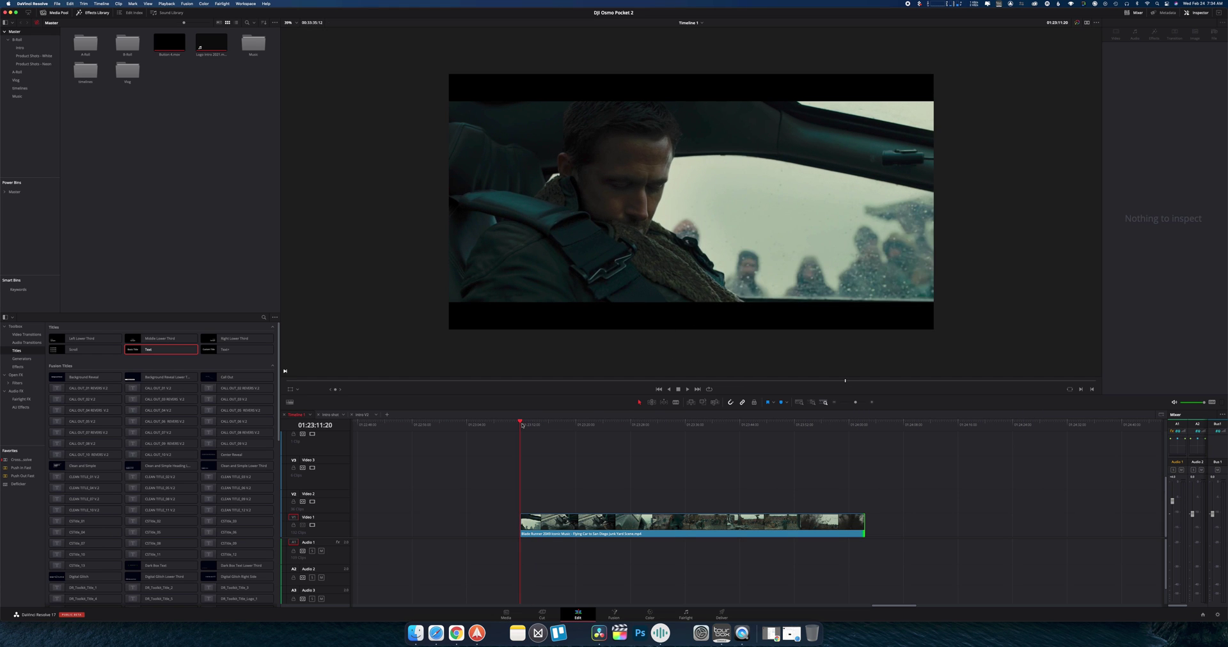
pyautogui.press('space')
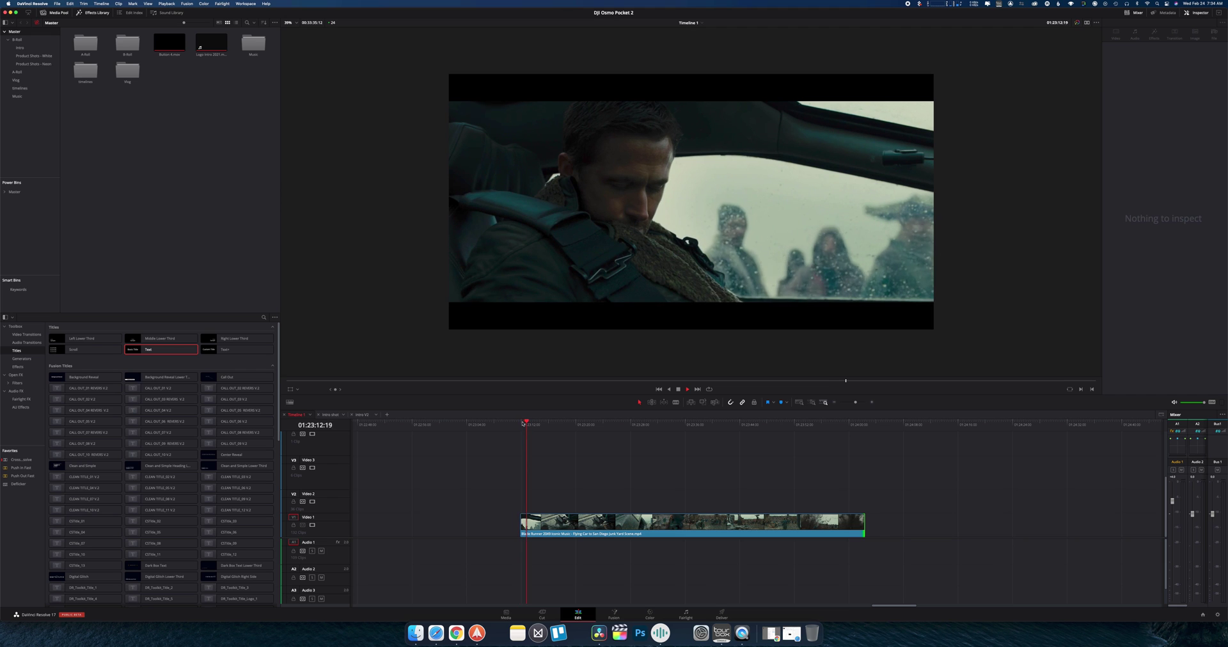
pyautogui.press('space')
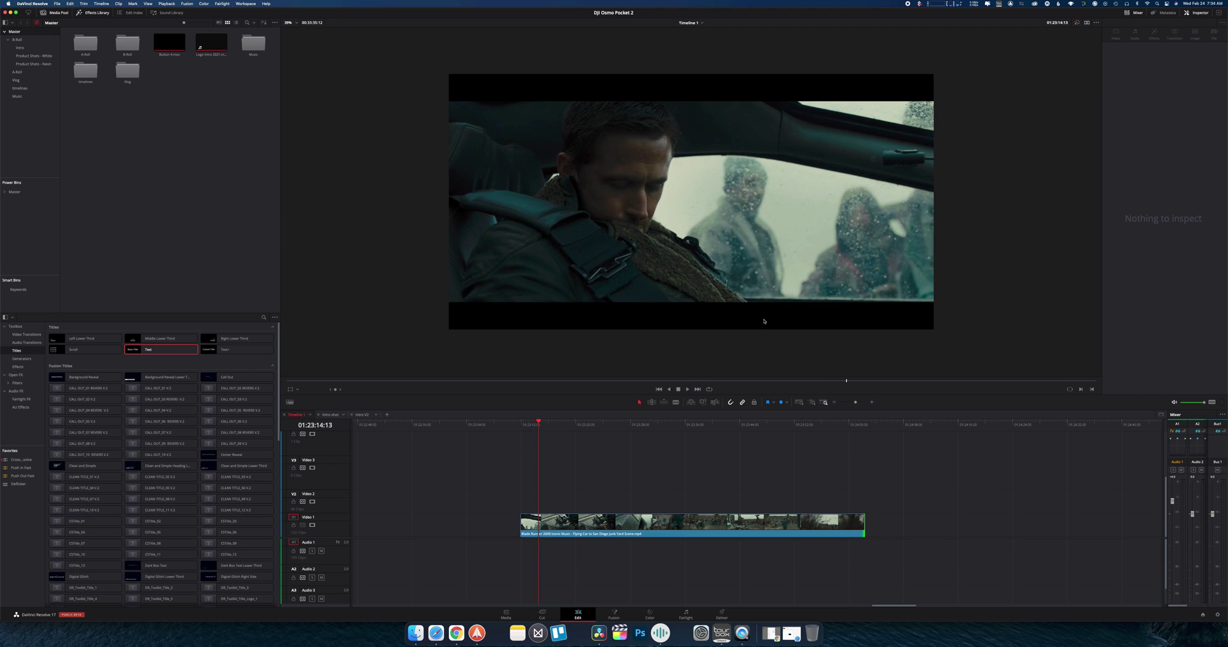
# Search Soundly for 'group walking' and scroll through the footstep results.
pyautogui.click(660, 633)
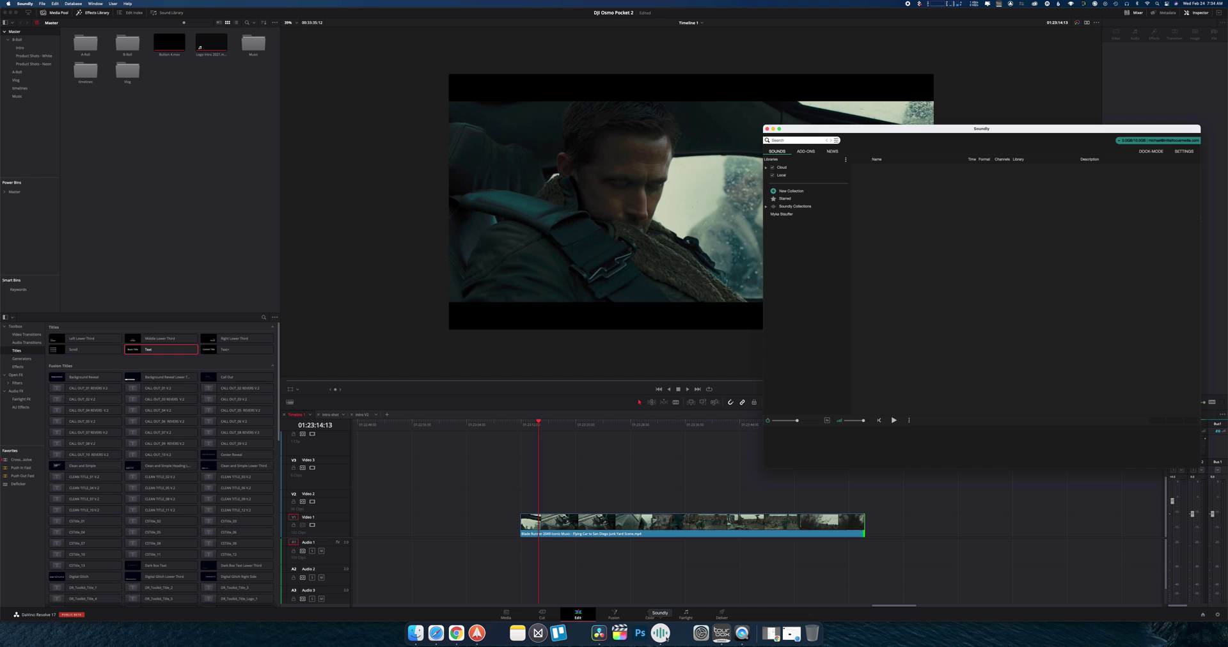
pyautogui.click(815, 139)
pyautogui.write('g')
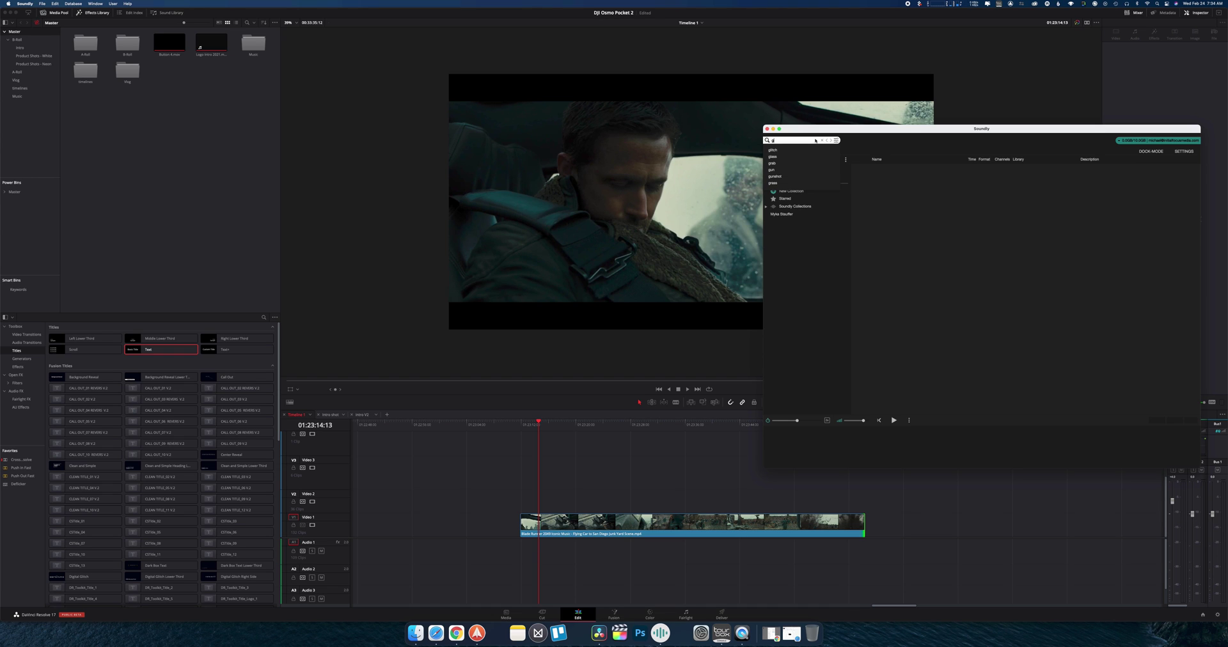
pyautogui.write('roup walking')
pyautogui.press('Return')
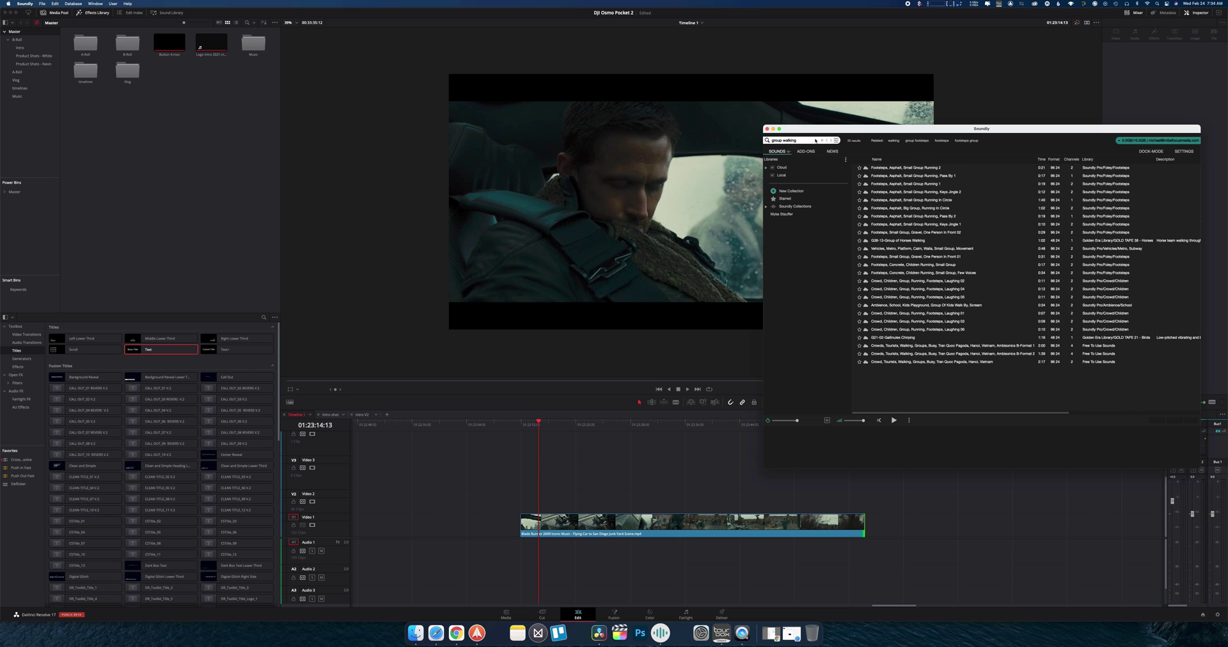
pyautogui.scroll(-5, 930, 280)
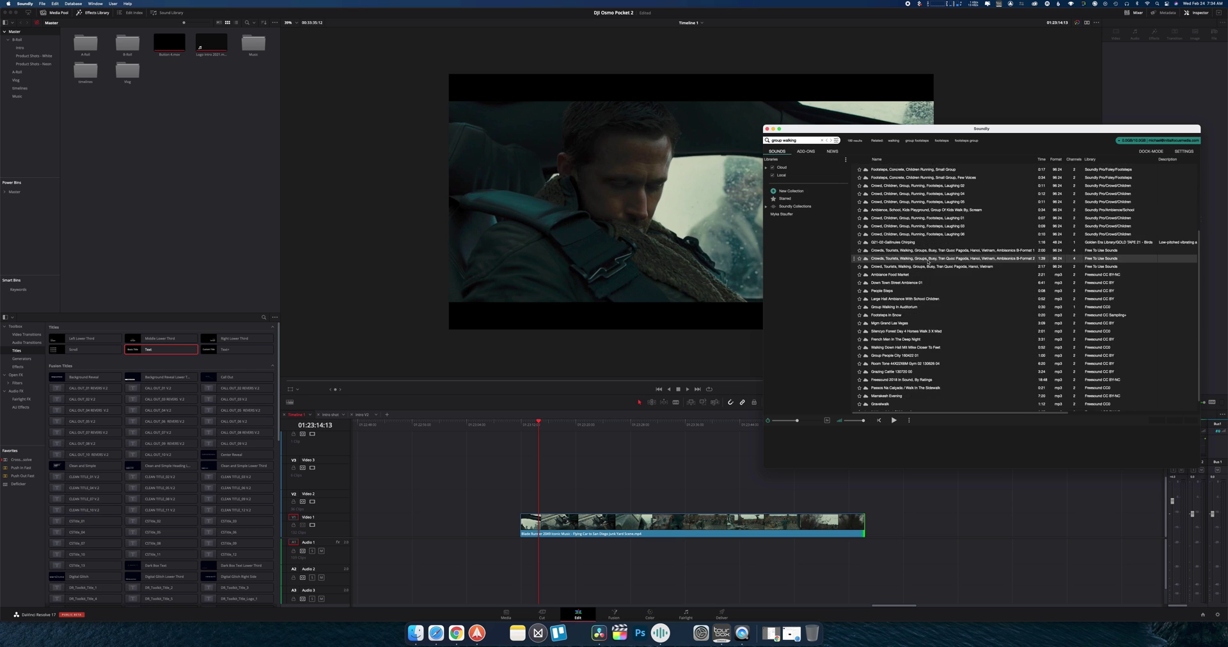
pyautogui.scroll(-7, 930, 280)
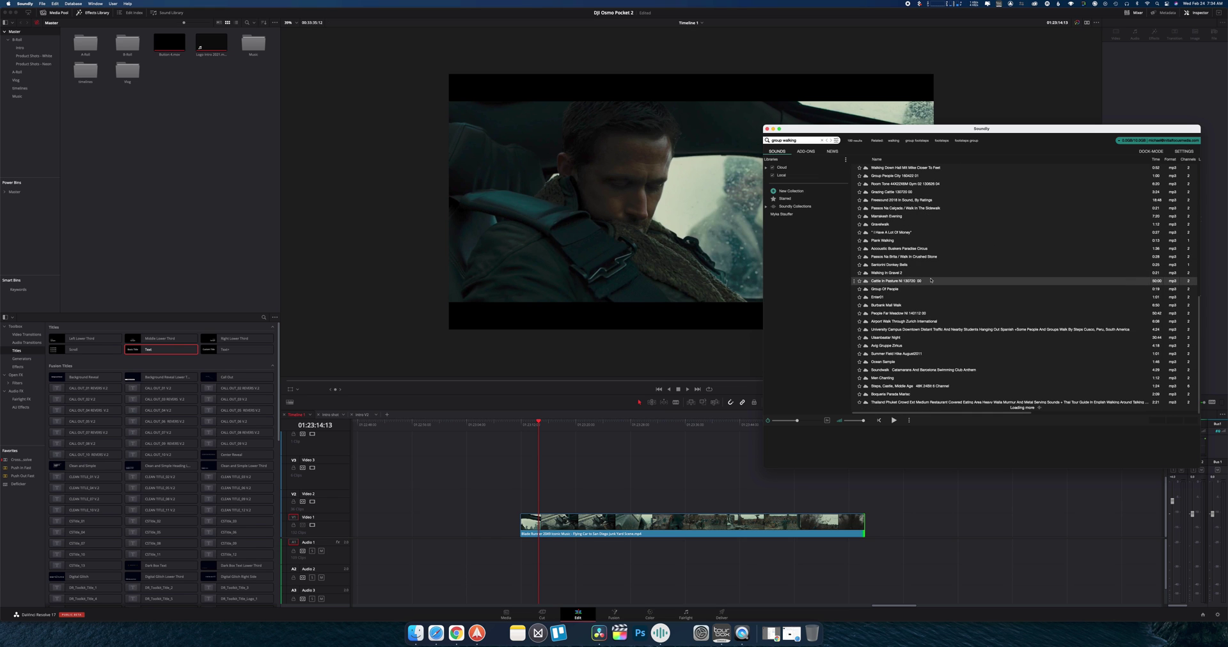
pyautogui.scroll(-7, 933, 279)
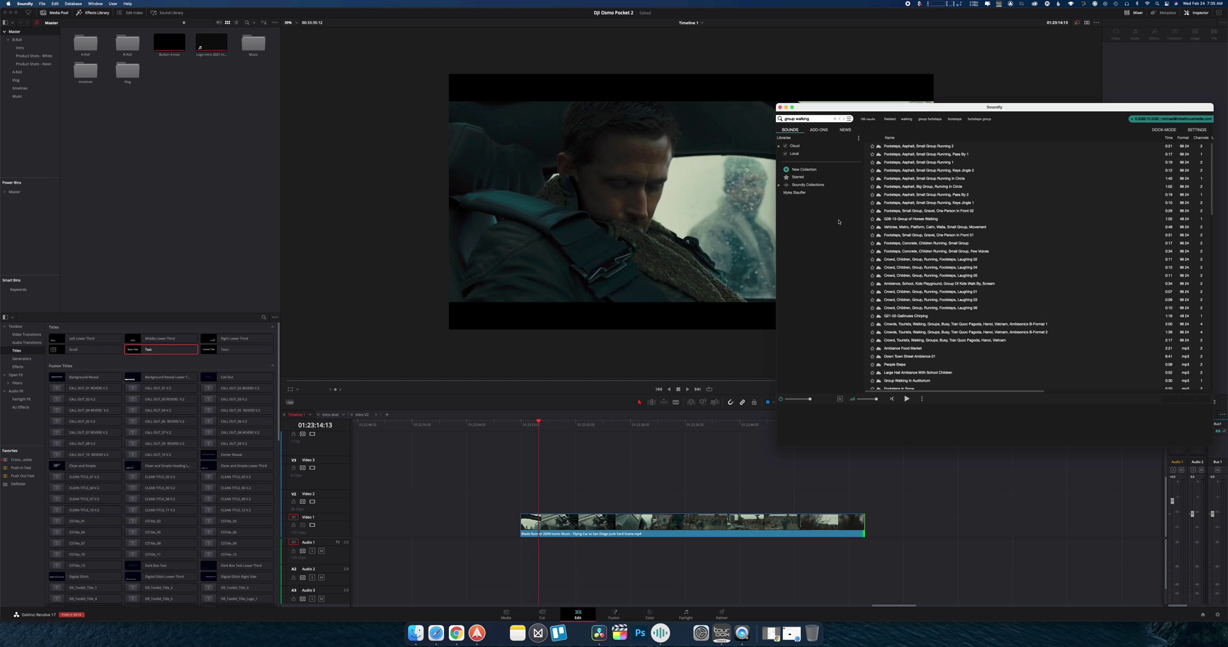
pyautogui.scroll(-1, 939, 235)
pyautogui.scroll(1, 939, 235)
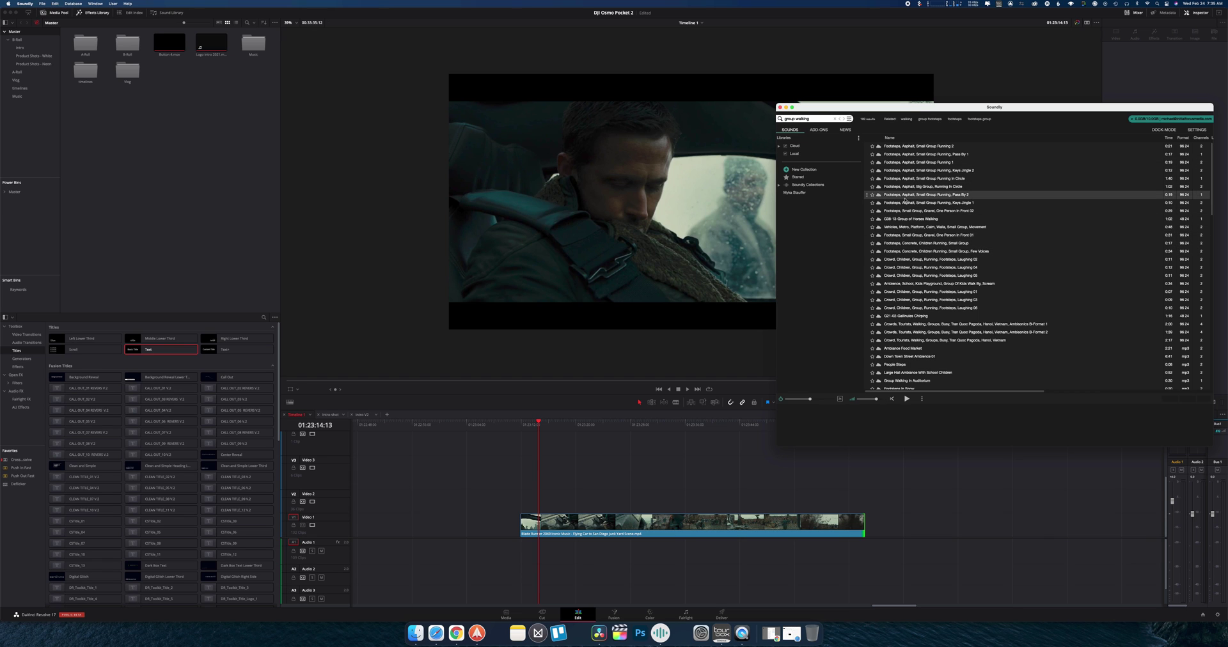
# Audition Small Group Running 2 and 1, Pass By 1, and the metro platform crowd sound.
pyautogui.click(903, 147)
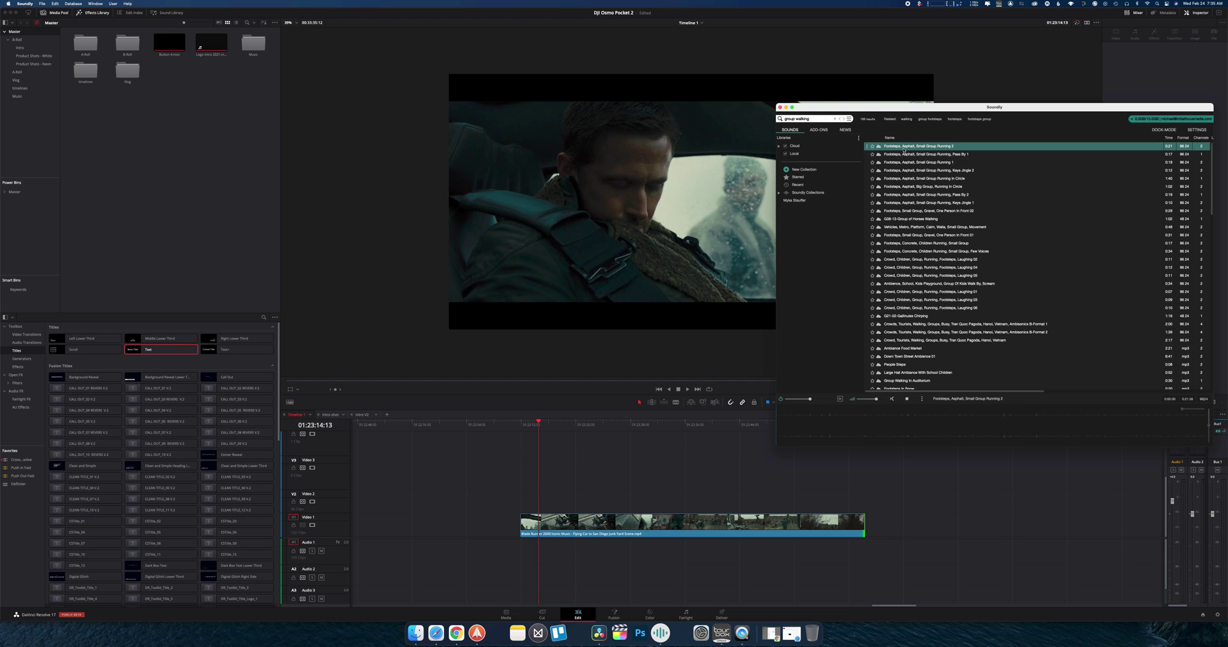
pyautogui.click(903, 155)
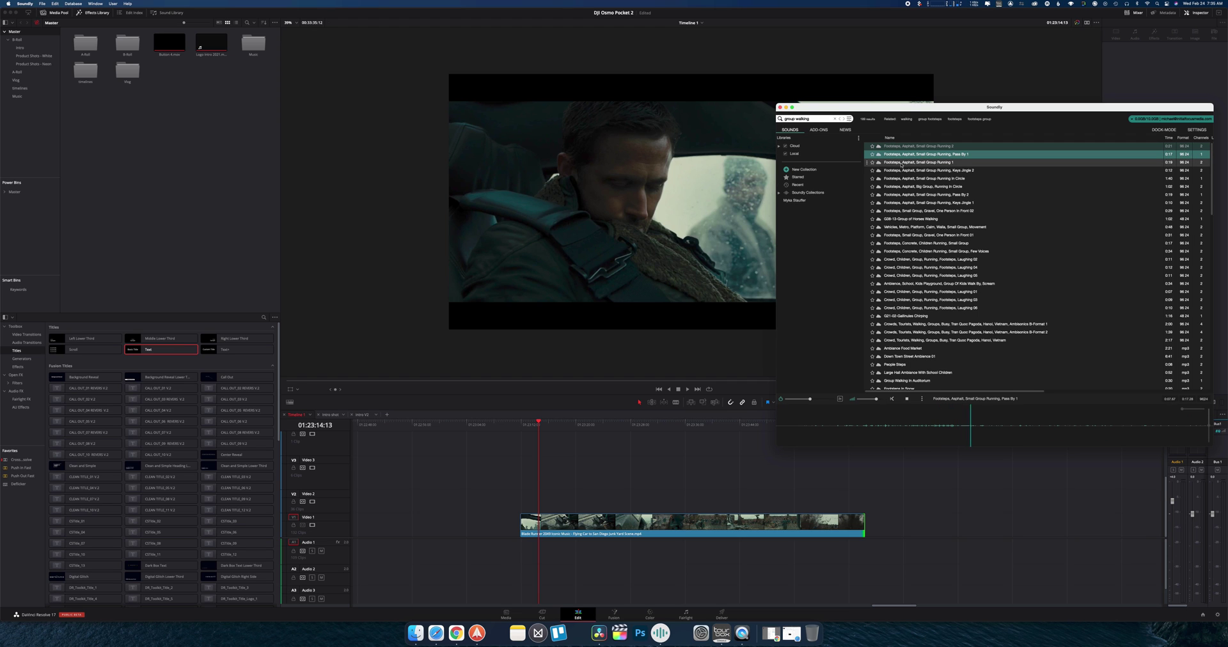
pyautogui.click(904, 163)
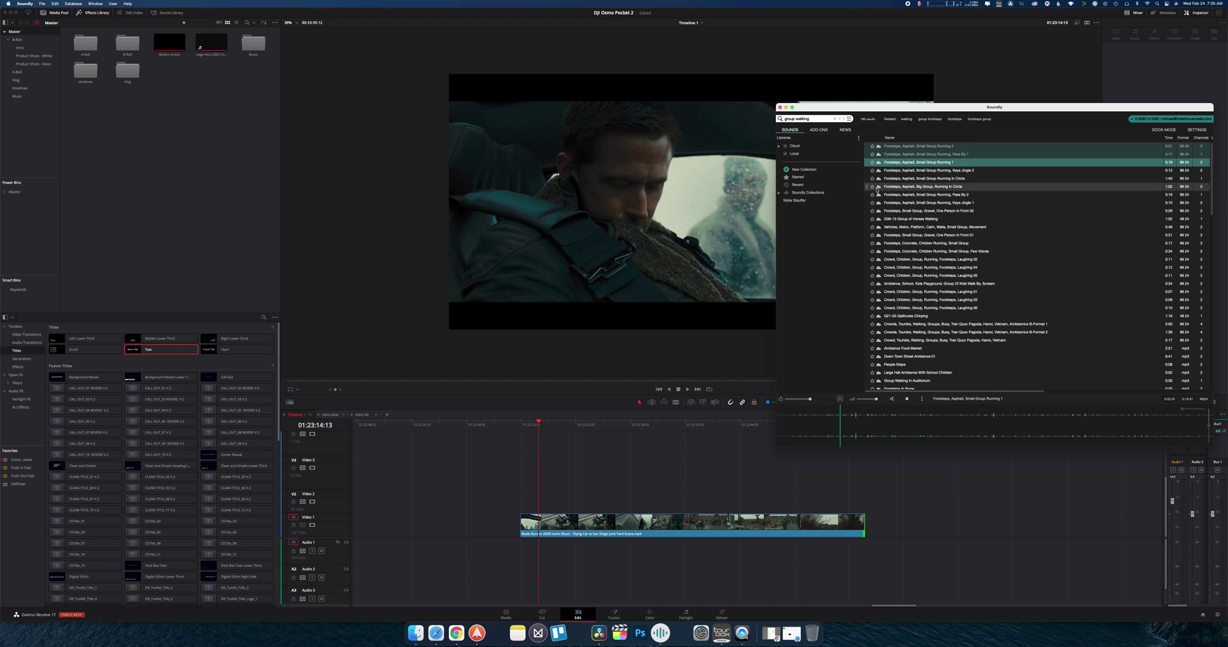
pyautogui.click(893, 229)
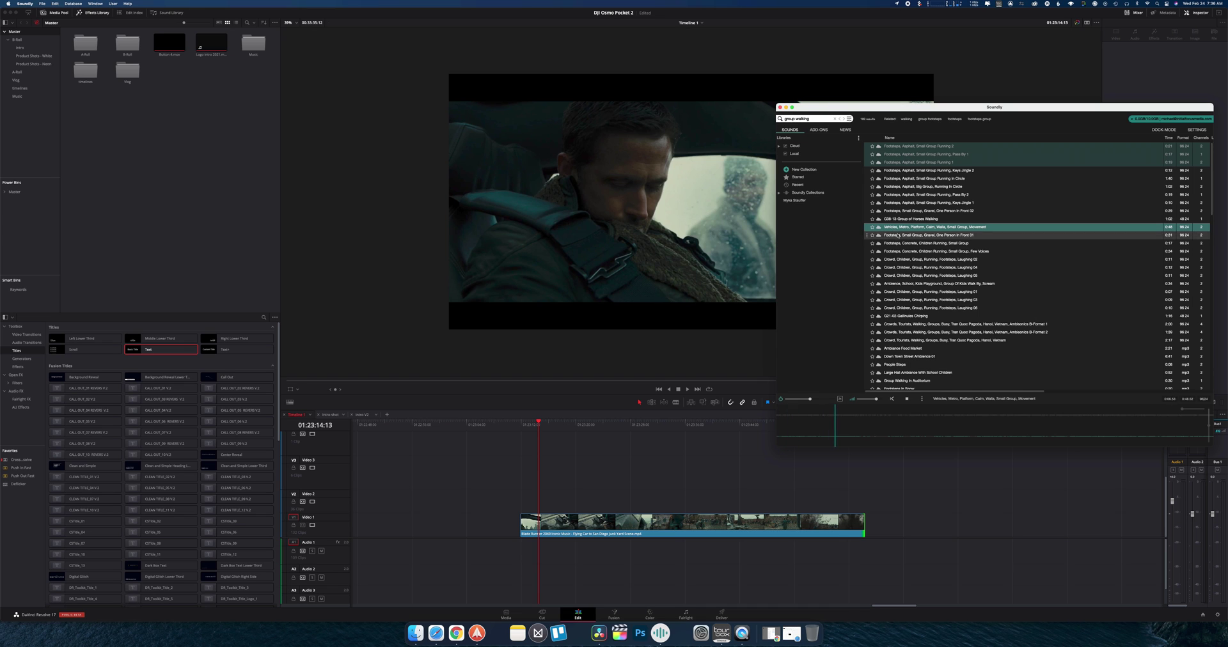
pyautogui.click(897, 235)
# Reload Small Group Running 2 and select the first 7 seconds of its waveform.
pyautogui.click(912, 147)
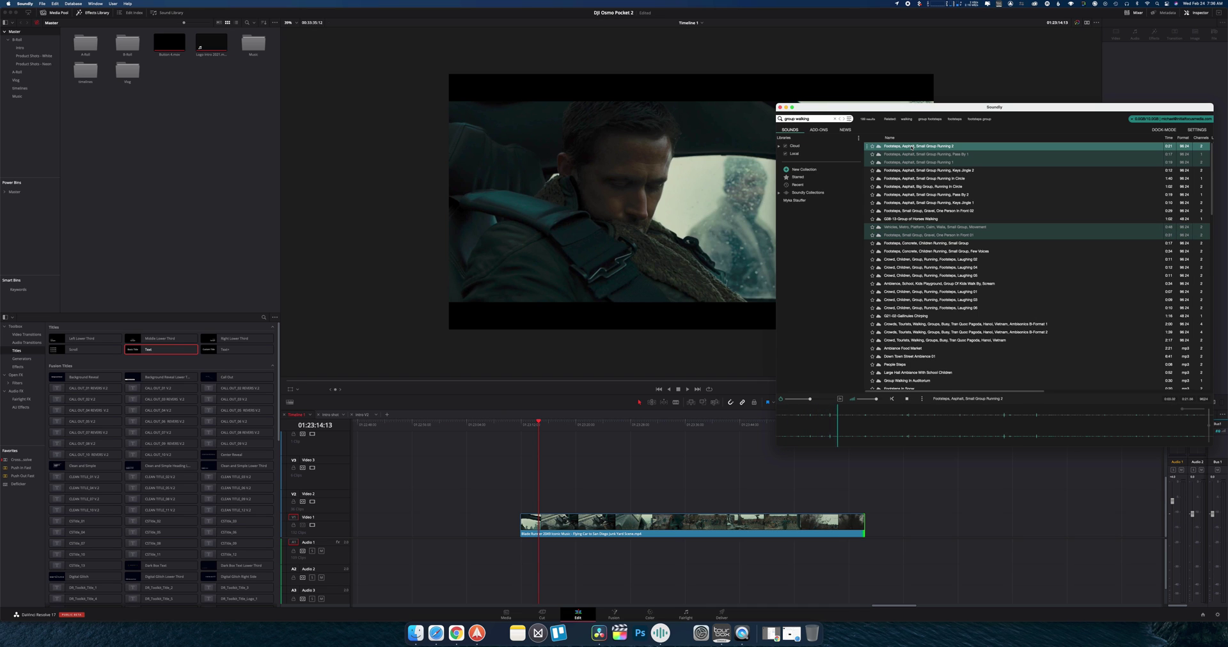
pyautogui.click(779, 420)
pyautogui.moveTo(779, 420); pyautogui.dragTo(970, 429)
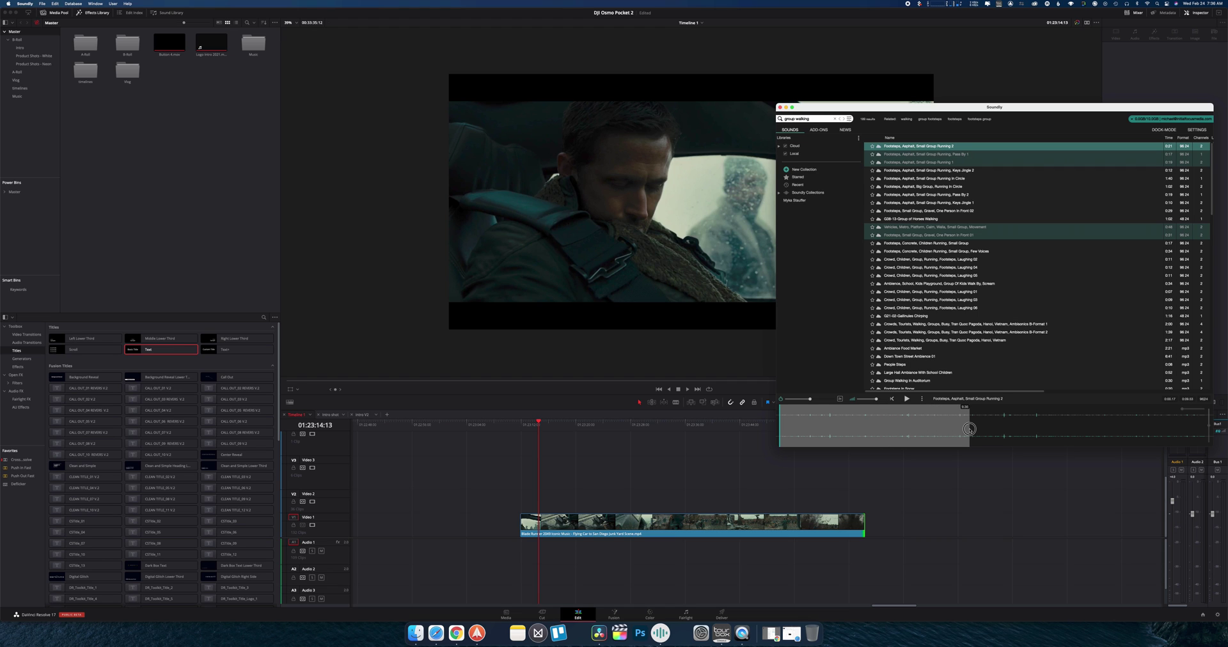
# Drop the 7-second Small Group Running footsteps selection onto Audio 1 beneath the car scene.
pyautogui.moveTo(846, 426); pyautogui.dragTo(525, 550)
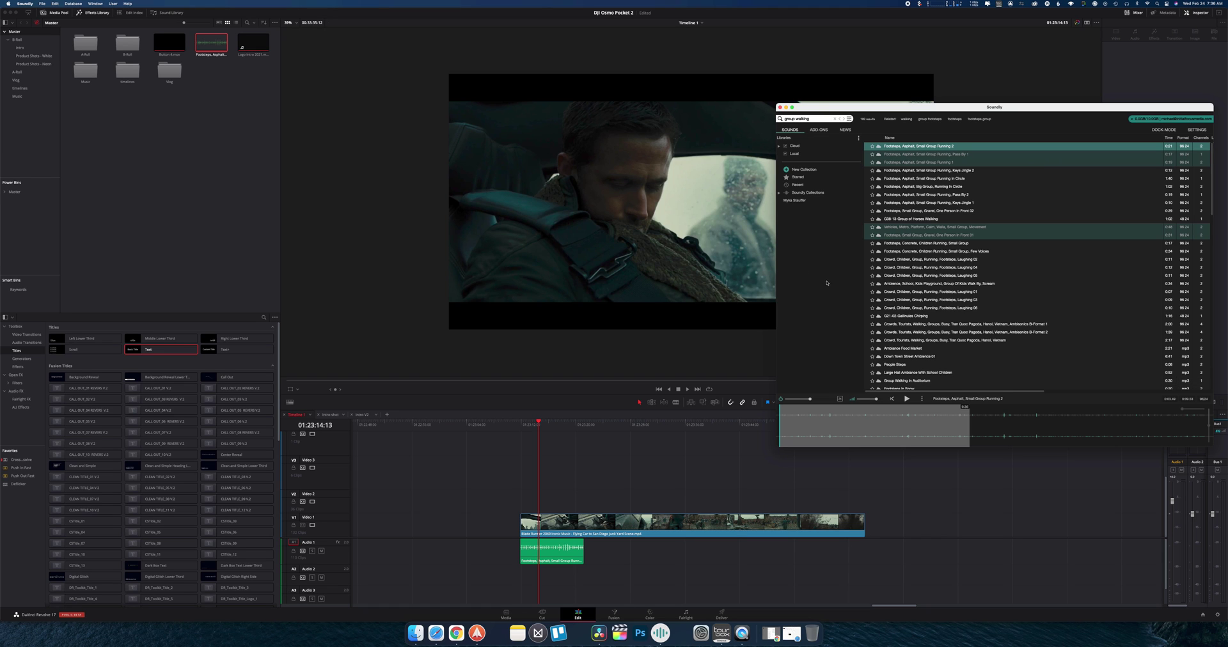
# Look over Soundly's Preferences settings, then close the Soundly window.
pyautogui.click(43, 5)
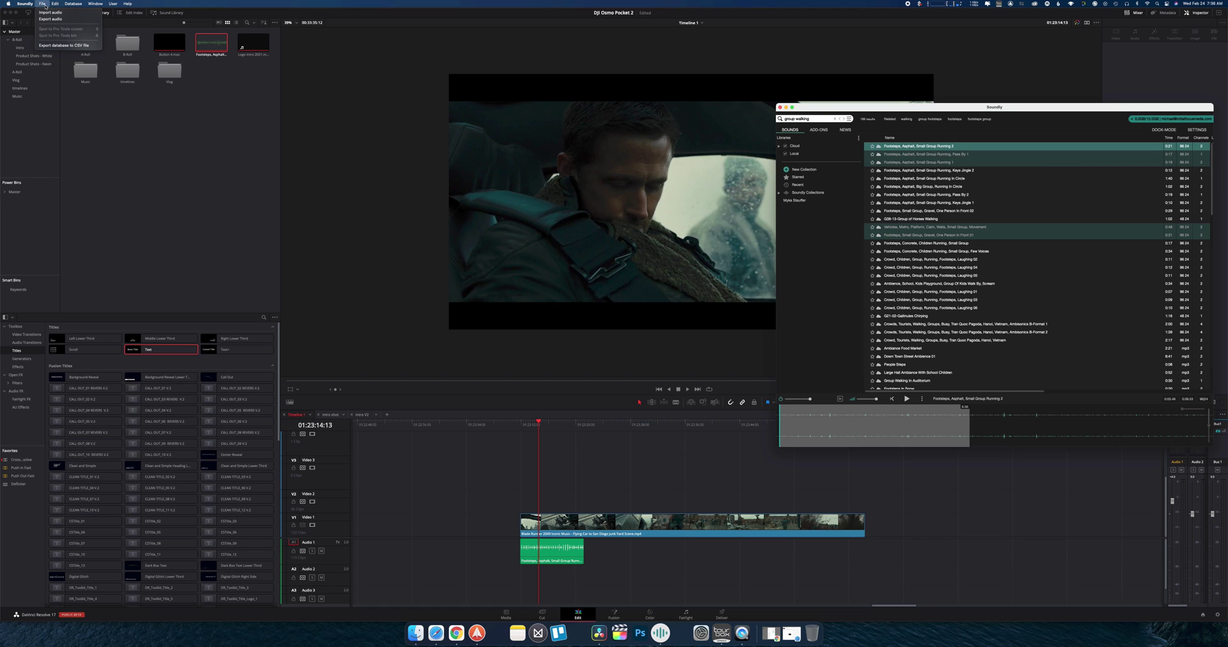
pyautogui.click(25, 12)
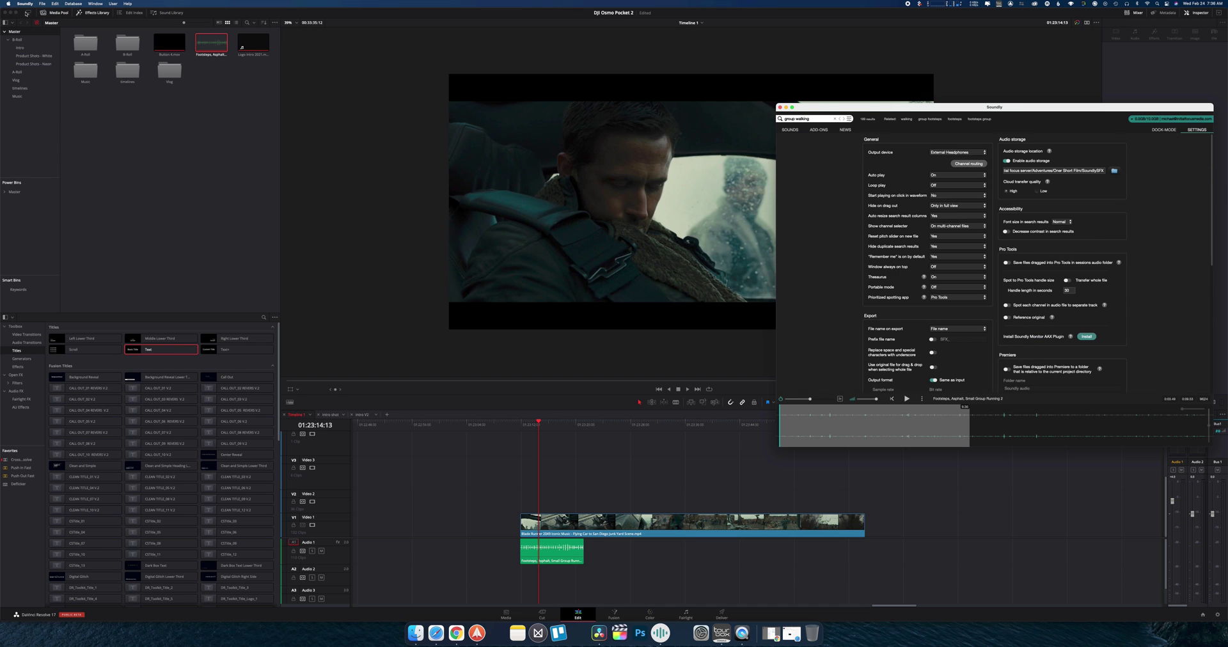
pyautogui.moveTo(895, 110); pyautogui.dragTo(826, 108)
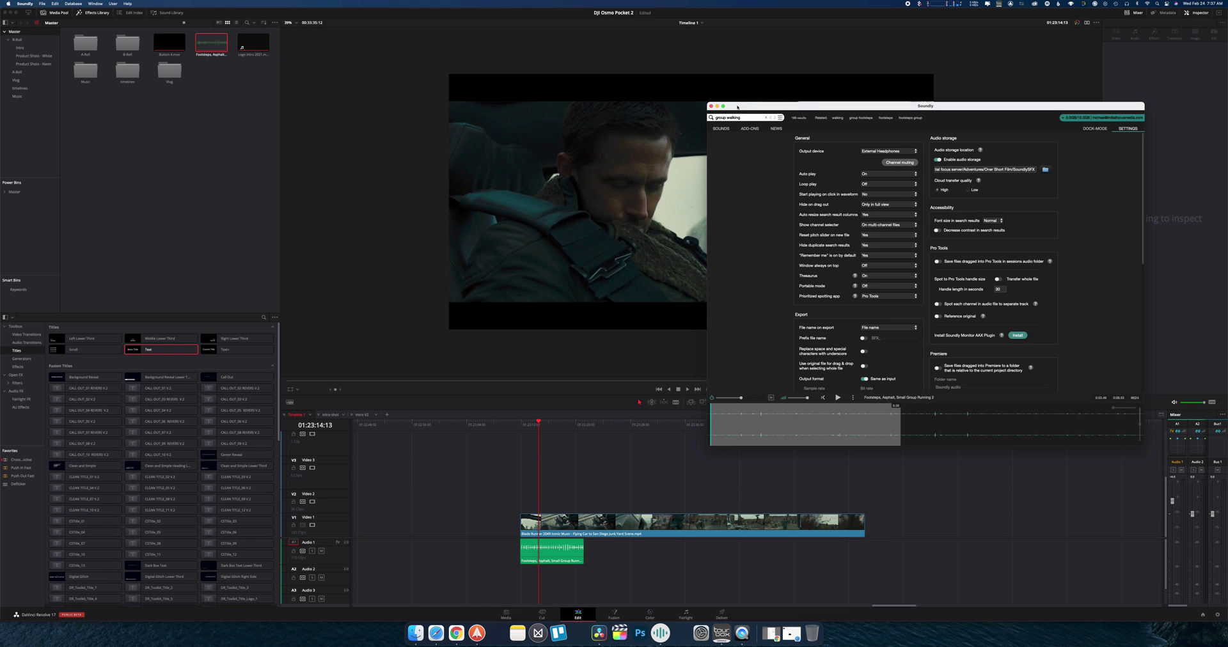
pyautogui.click(711, 106)
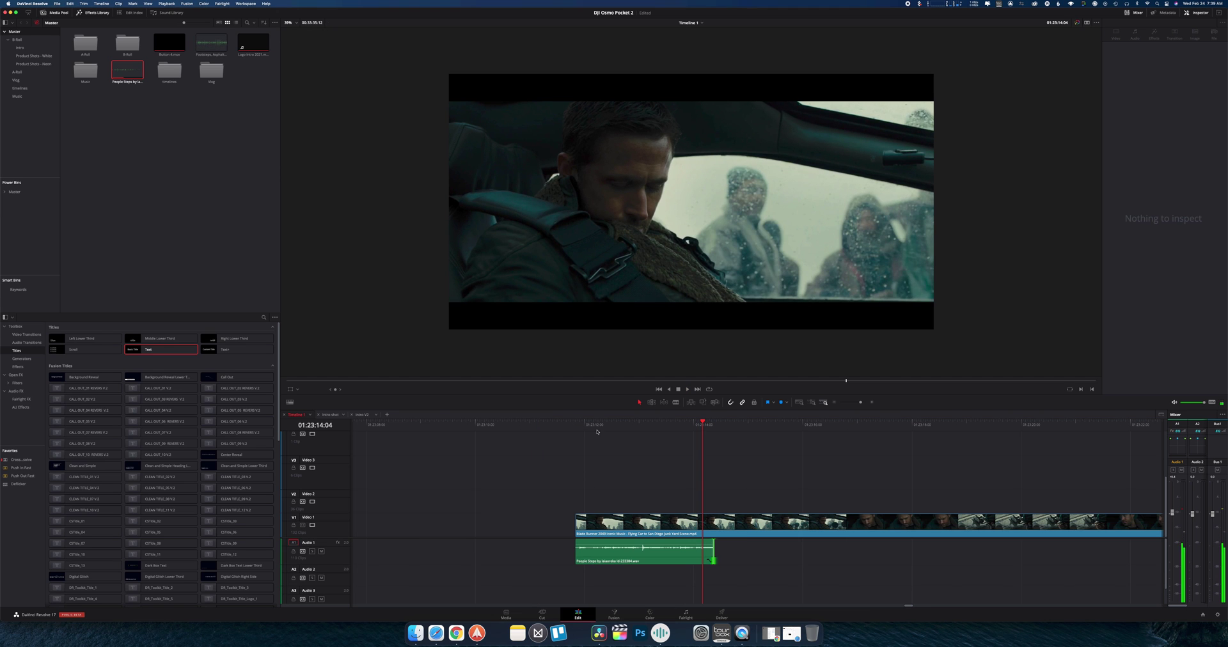
# Zoom out the timeline and play the footage from just before the footsteps clip.
pyautogui.moveTo(699, 423); pyautogui.dragTo(668, 422)
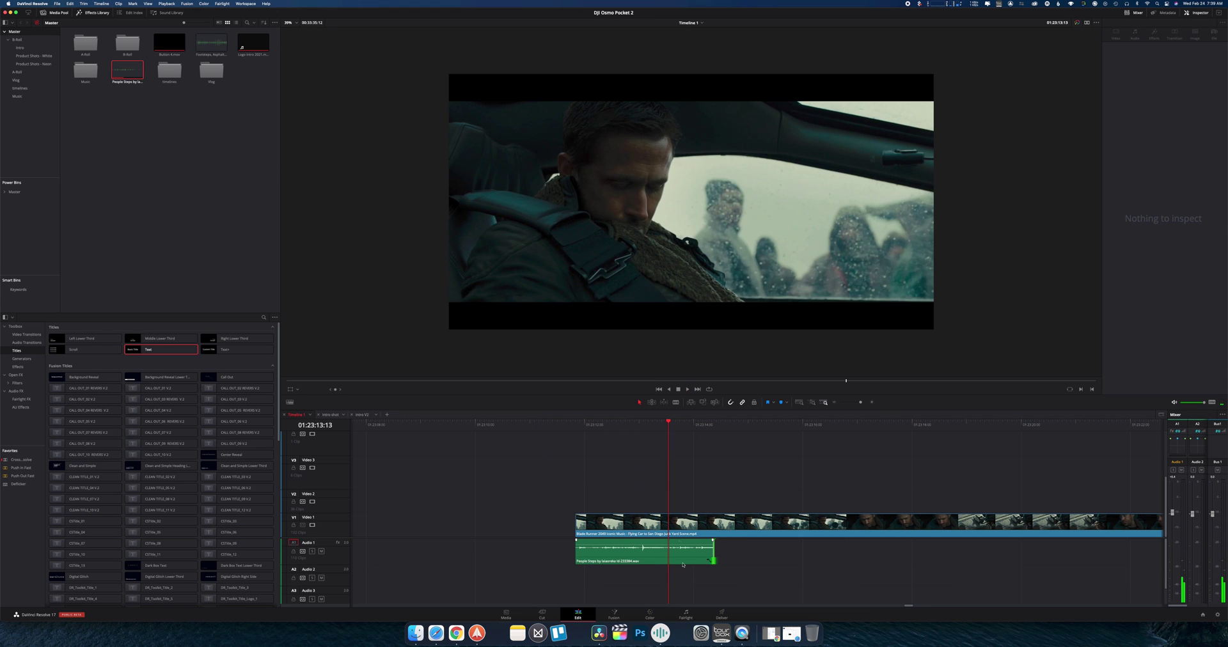
pyautogui.press('super+minus')
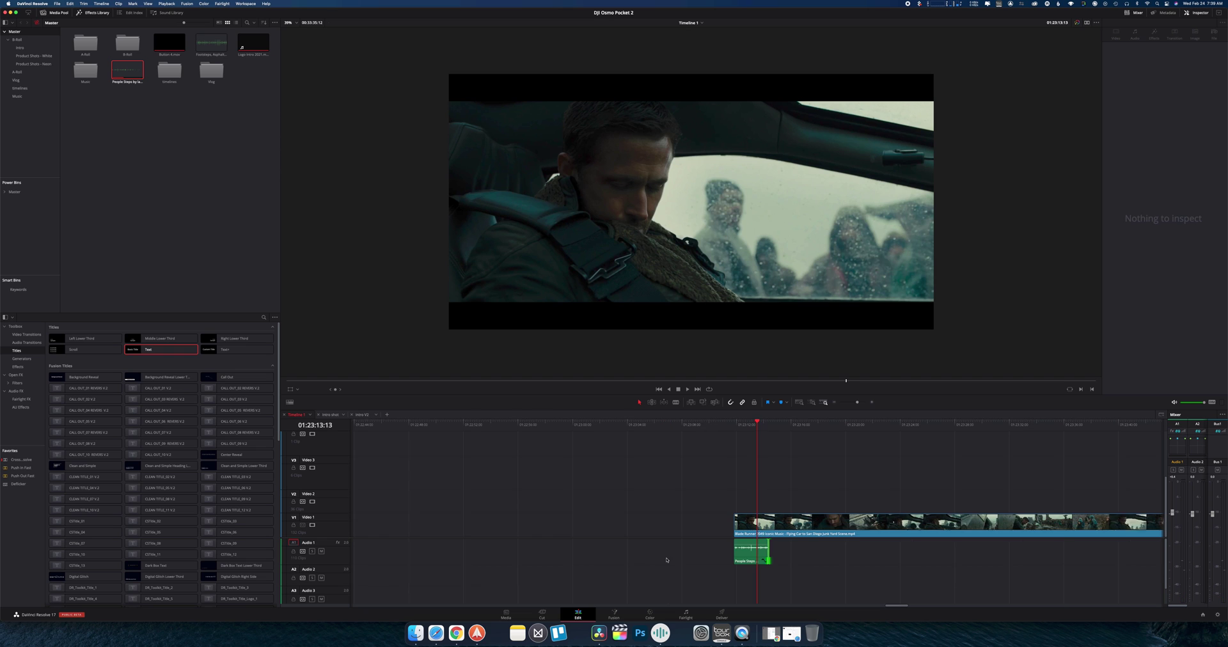
pyautogui.hscroll(10, 693, 489)
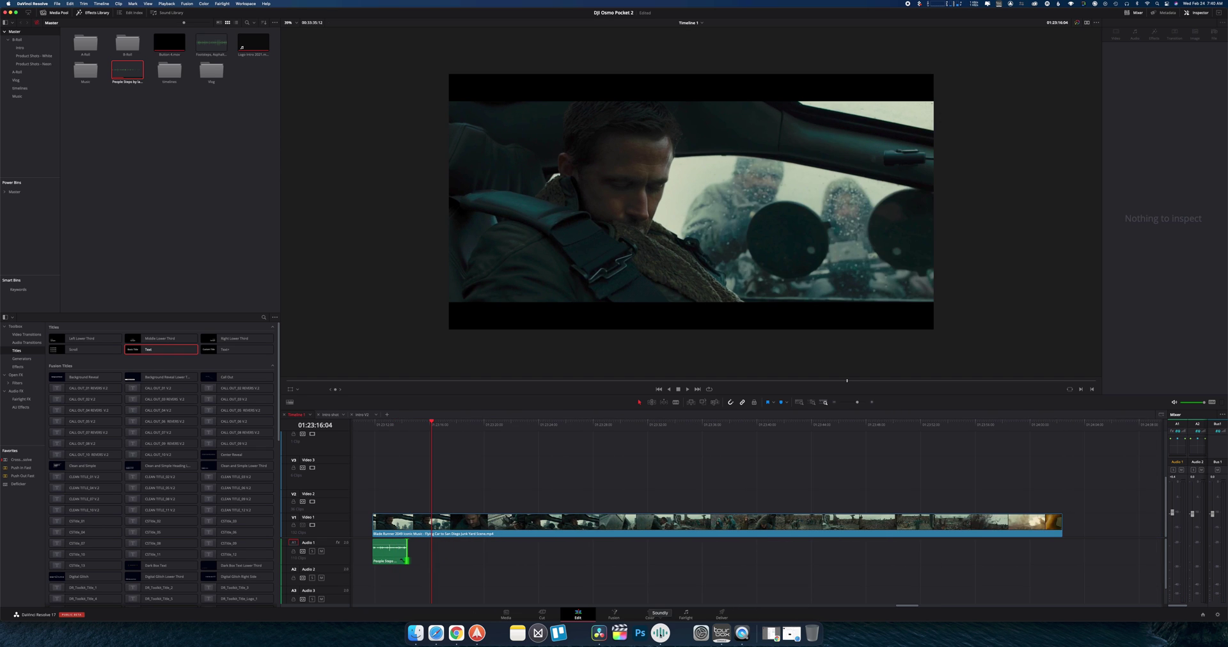
pyautogui.click(417, 424)
pyautogui.press('space')
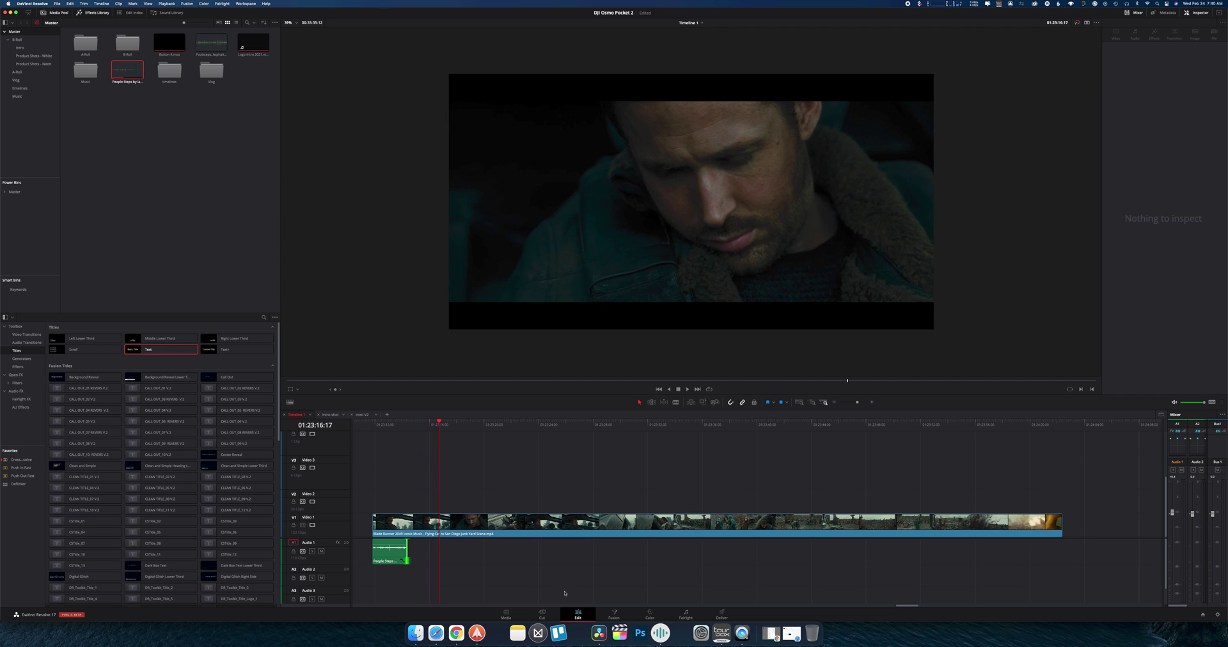
# Search Soundly for 'thud', audition the results, and drop Metal Impact Drum Thud 3 onto the timeline.
pyautogui.click(660, 633)
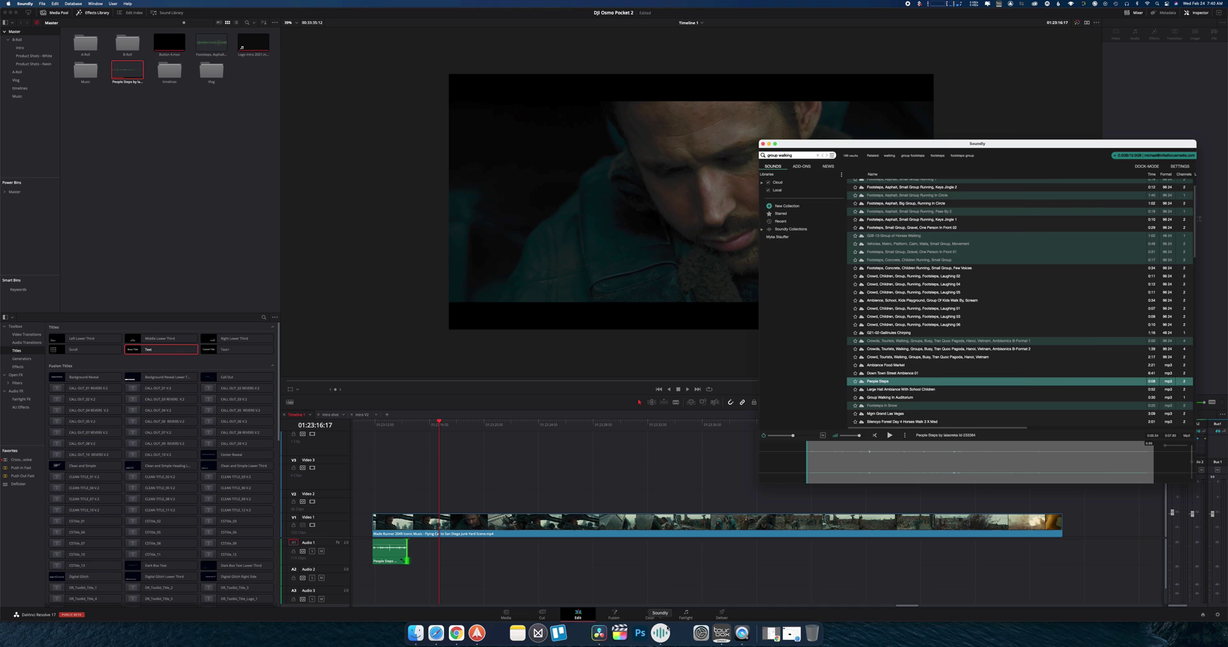
pyautogui.write('thud')
pyautogui.press('Return')
pyautogui.click(913, 184)
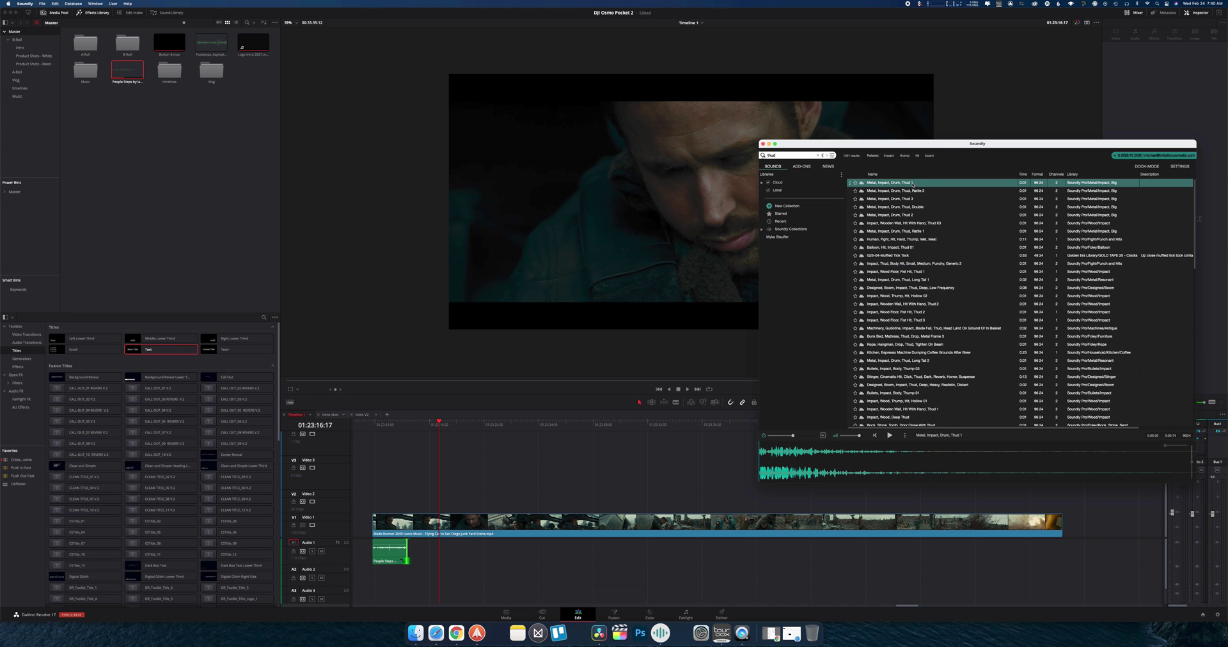
pyautogui.press('Down')
pyautogui.moveTo(912, 184); pyautogui.dragTo(441, 551)
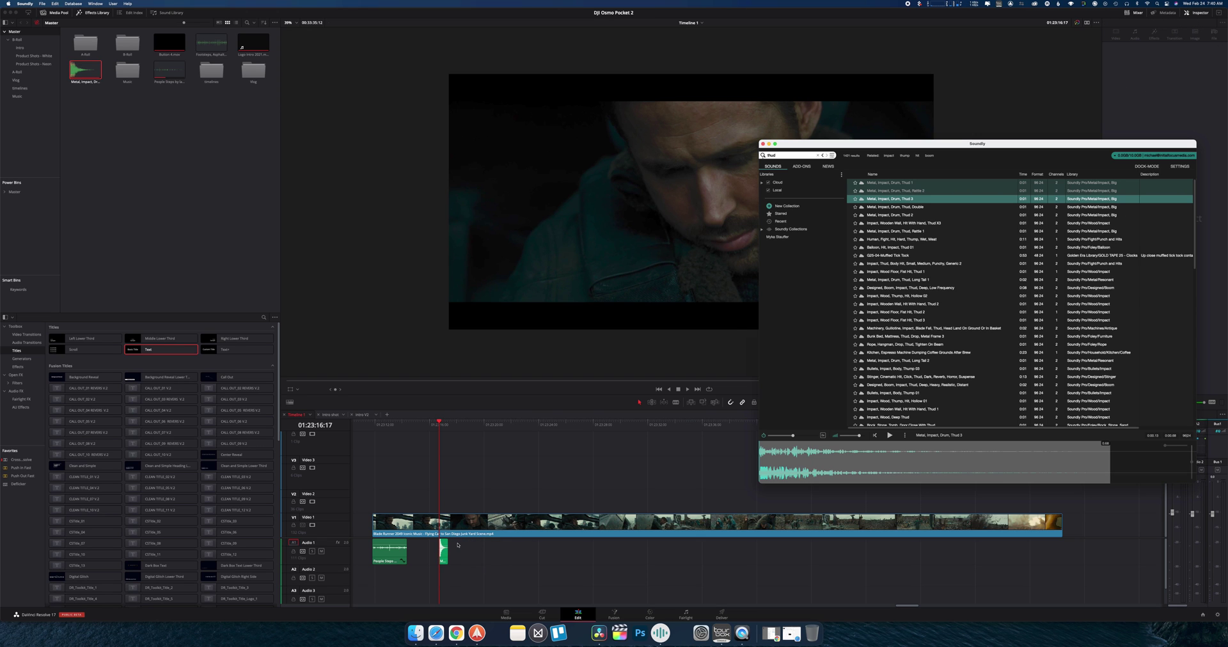
# Play back the hit and move the thud clip down to Audio 2.
pyautogui.click(461, 489)
pyautogui.click(423, 425)
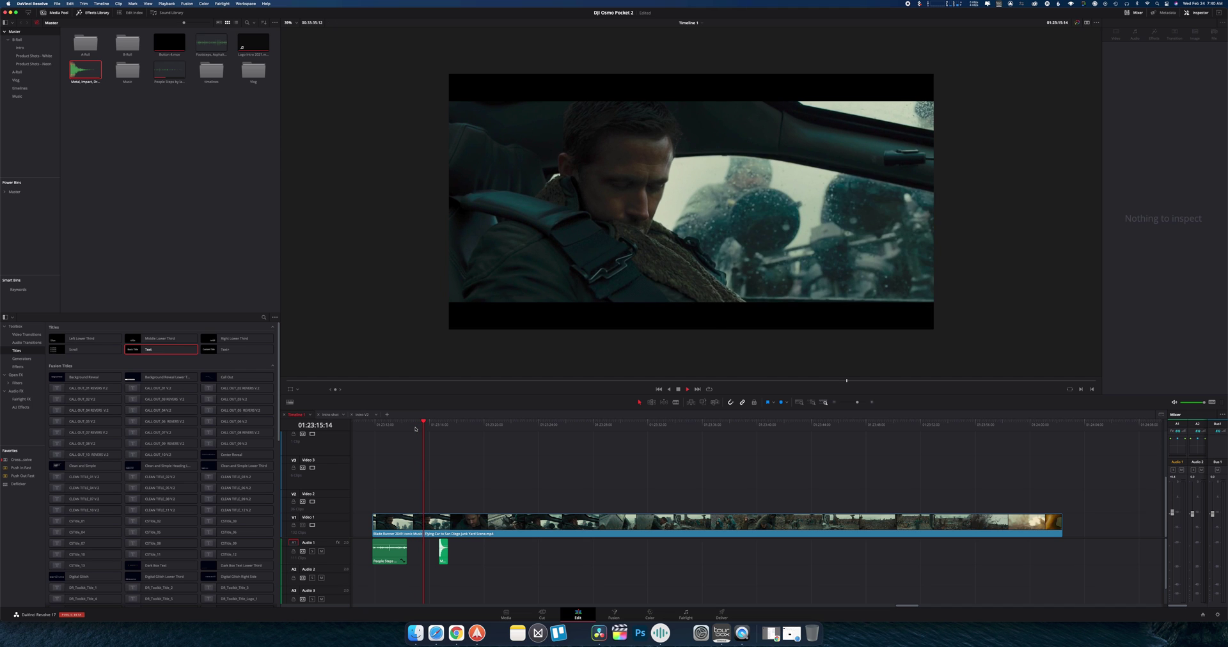
pyautogui.press('space')
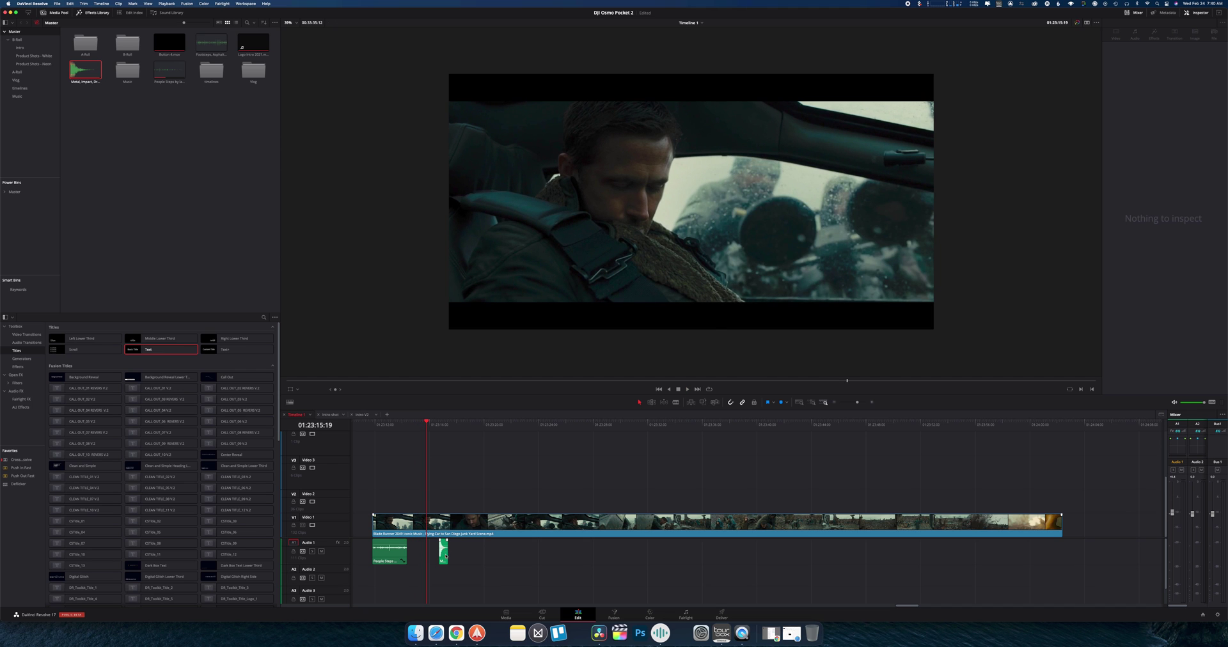
pyautogui.moveTo(444, 553); pyautogui.dragTo(433, 568)
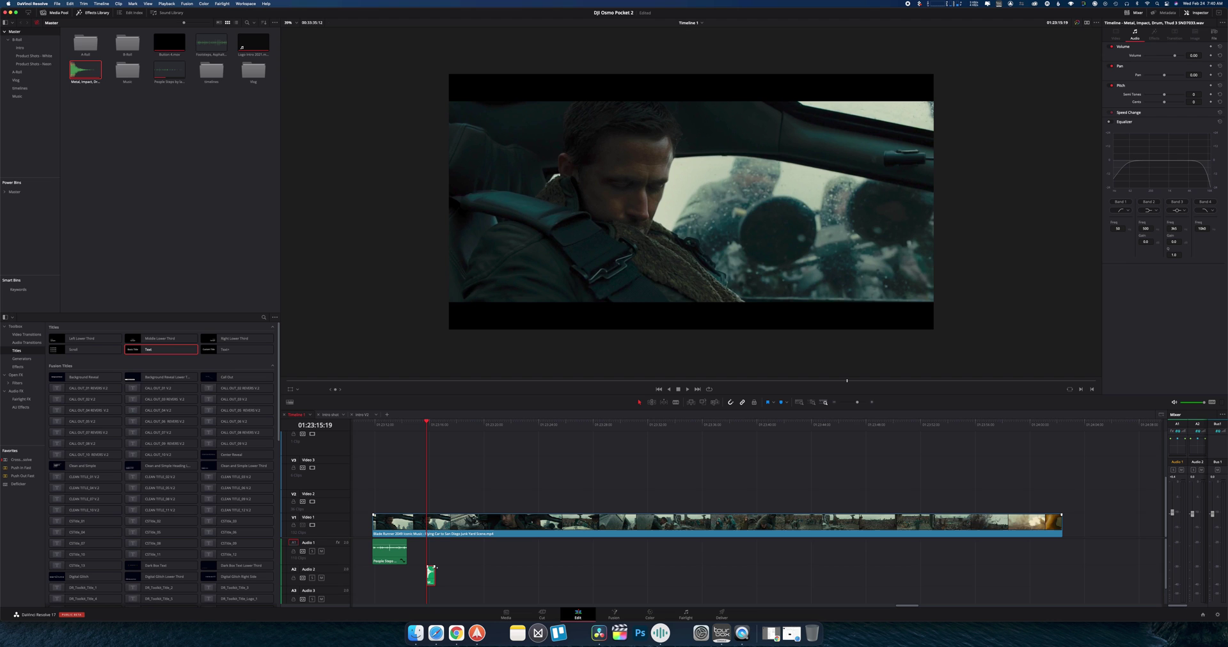
# Align the thud clip with the impact frame and scrub to check its timing.
pyautogui.press('super+equal')
pyautogui.press('super+equal')
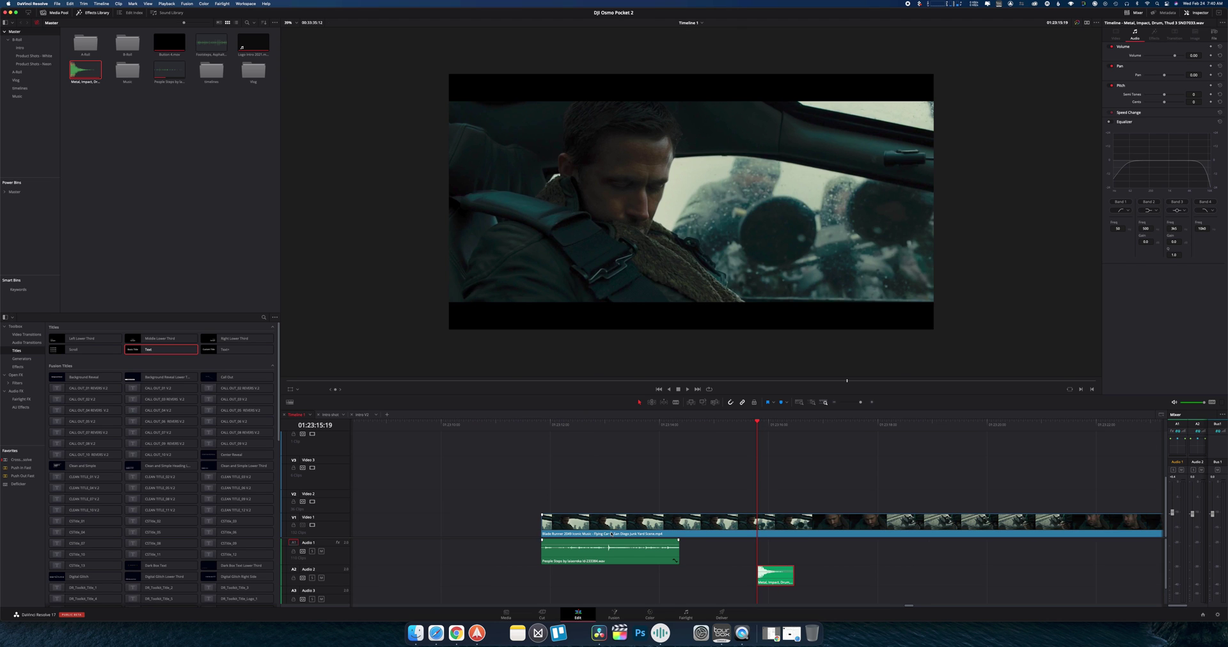
pyautogui.click(763, 421)
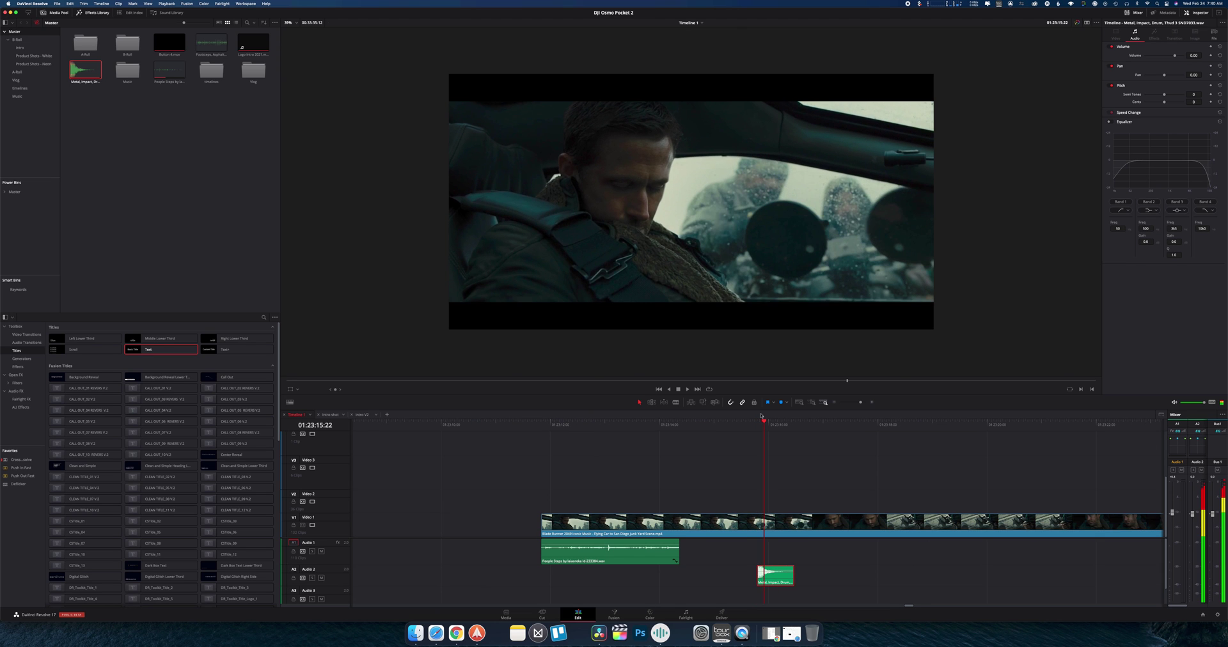
pyautogui.moveTo(770, 578); pyautogui.dragTo(777, 578)
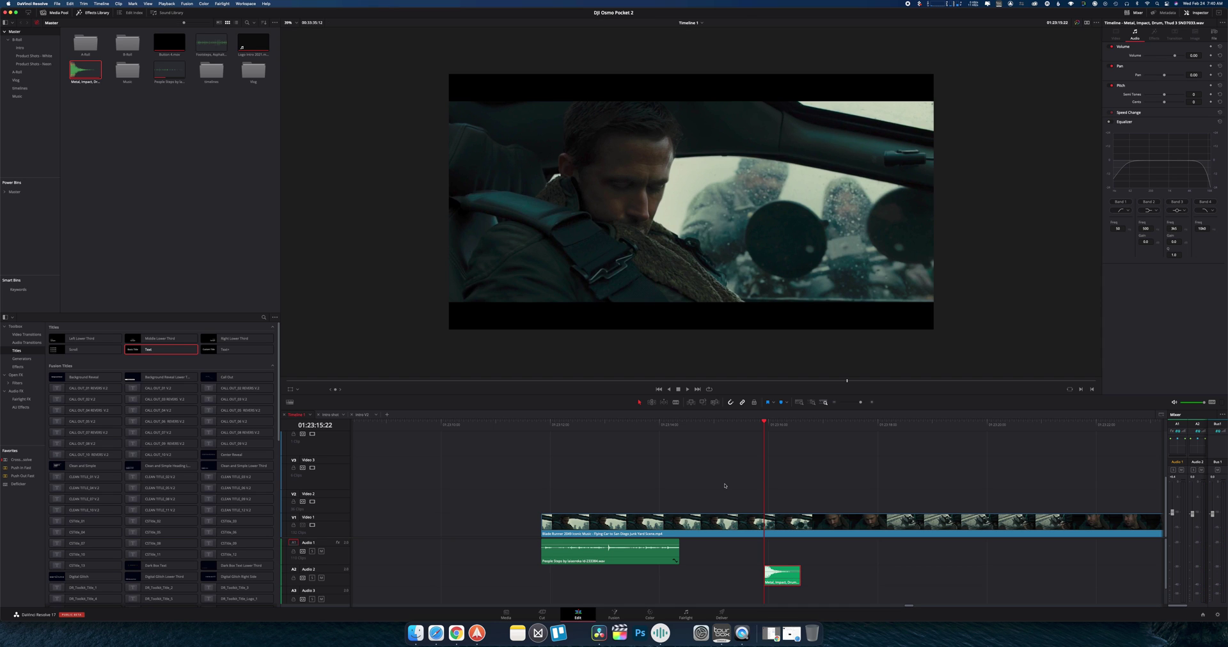
pyautogui.press('super+minus')
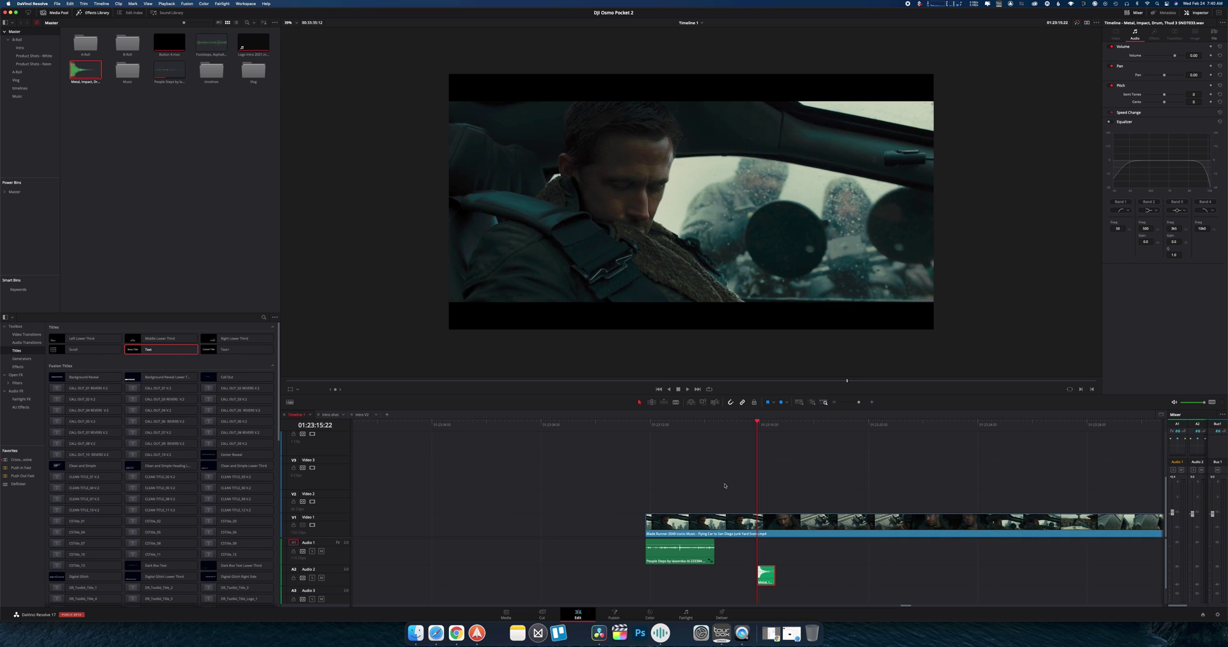
pyautogui.hscroll(3, 725, 485)
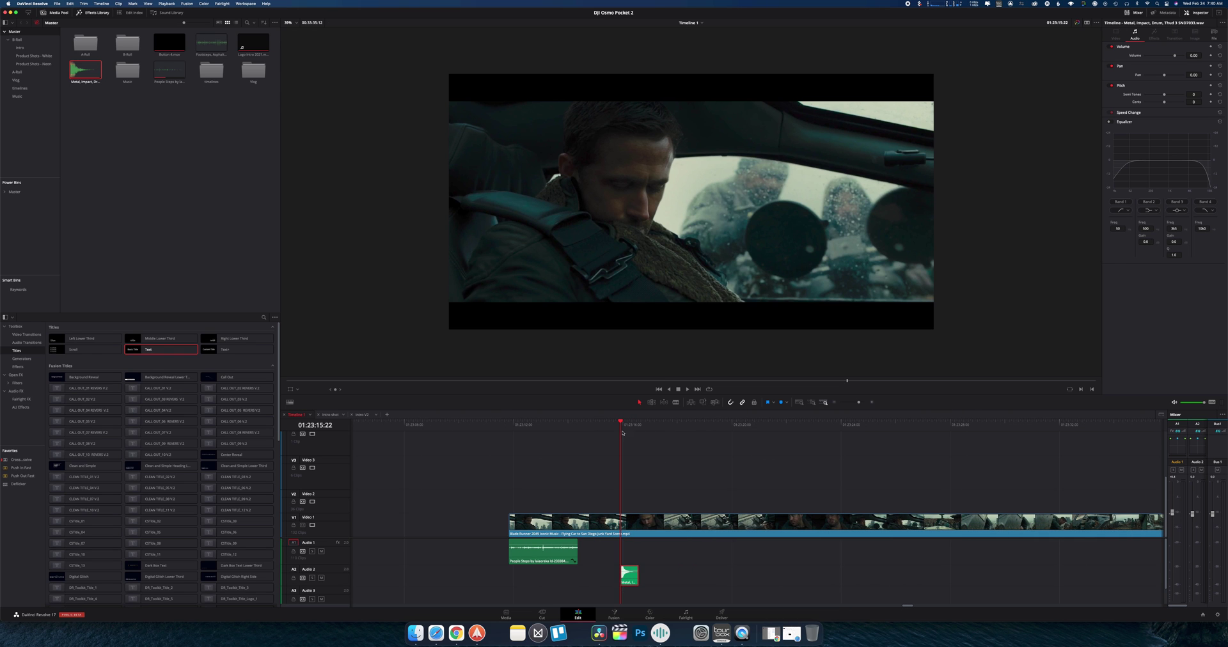
pyautogui.moveTo(611, 422); pyautogui.dragTo(689, 422)
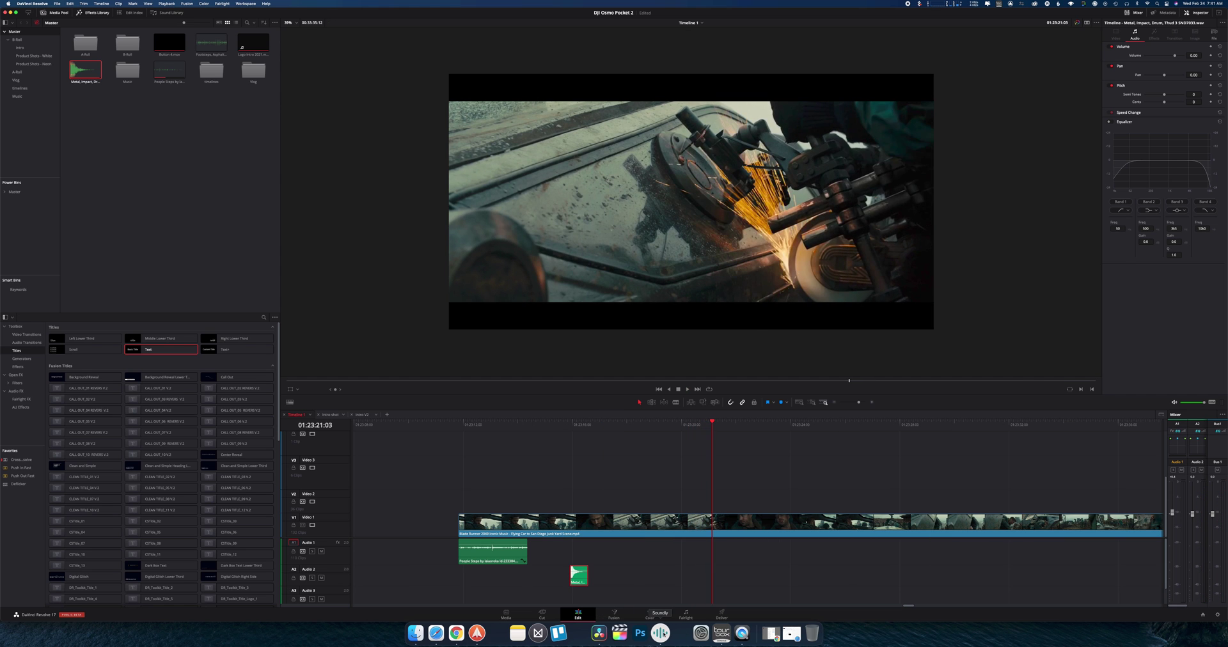
# Replace the thud search in Soundly with a 'table saw' search.
pyautogui.click(661, 632)
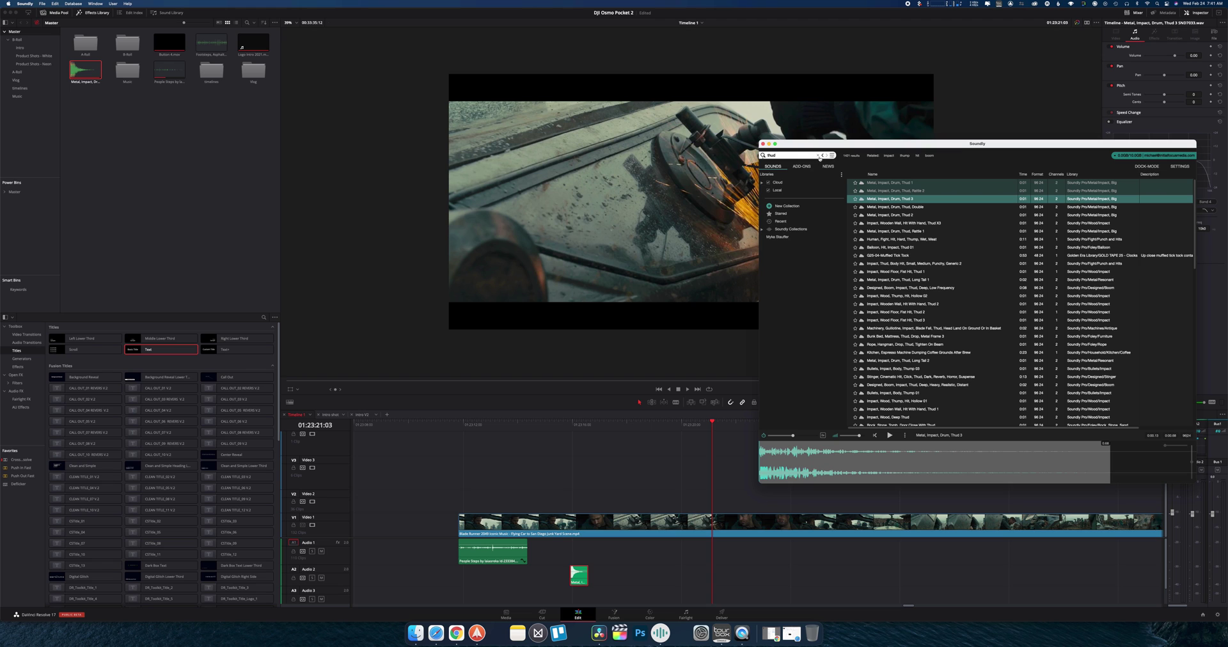
pyautogui.click(818, 155)
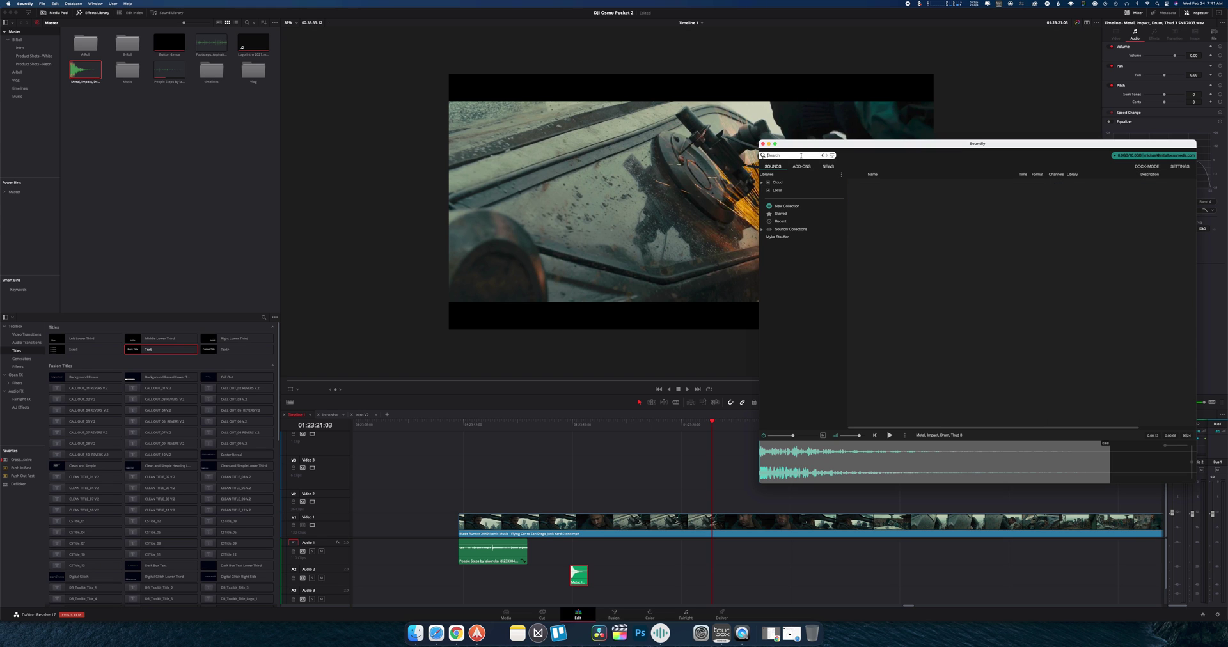
pyautogui.write('table saw')
pyautogui.press('Return')
# Place the Saw1 sound on Audio 1 from a chosen start point and play it back.
pyautogui.click(871, 206)
pyautogui.click(890, 458)
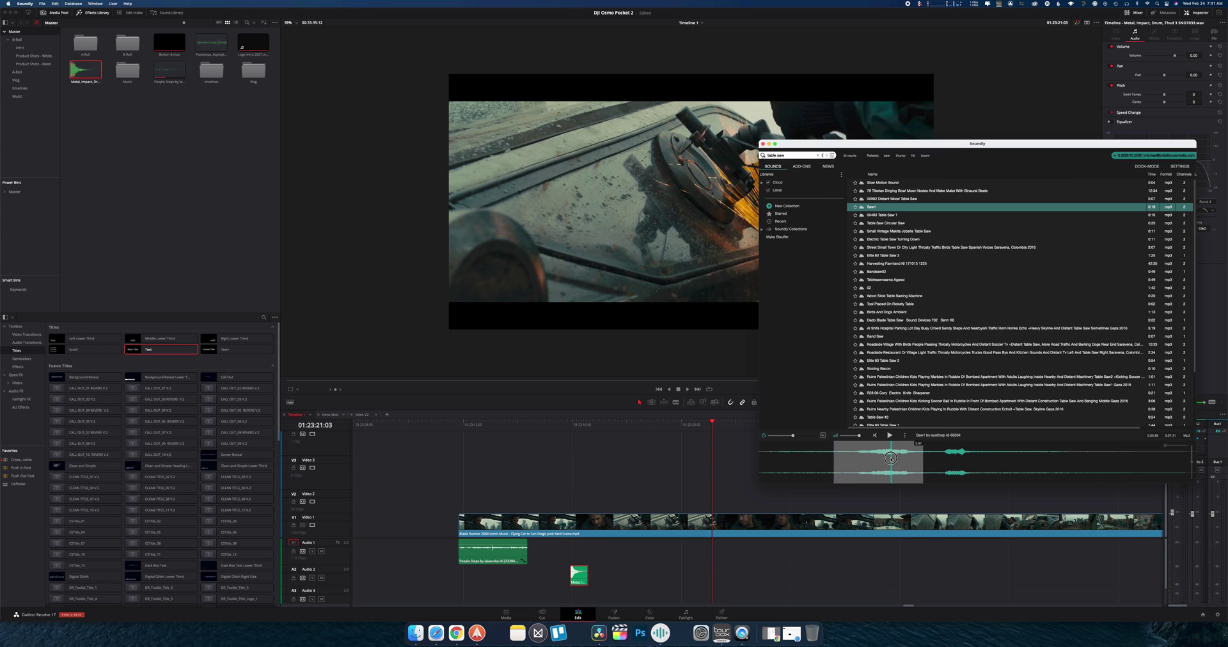
pyautogui.moveTo(890, 457); pyautogui.dragTo(665, 550)
pyautogui.press('space')
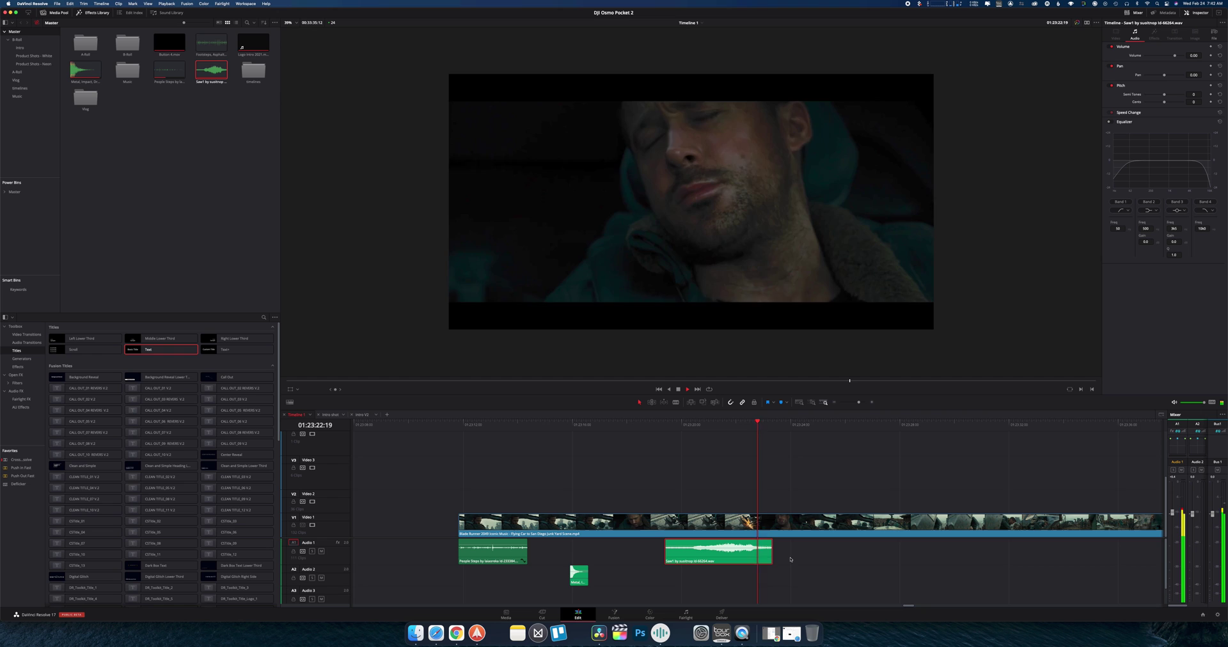
# Drag a short fade-out onto the end of the Saw1 clip and check it with the playhead.
pyautogui.press('space')
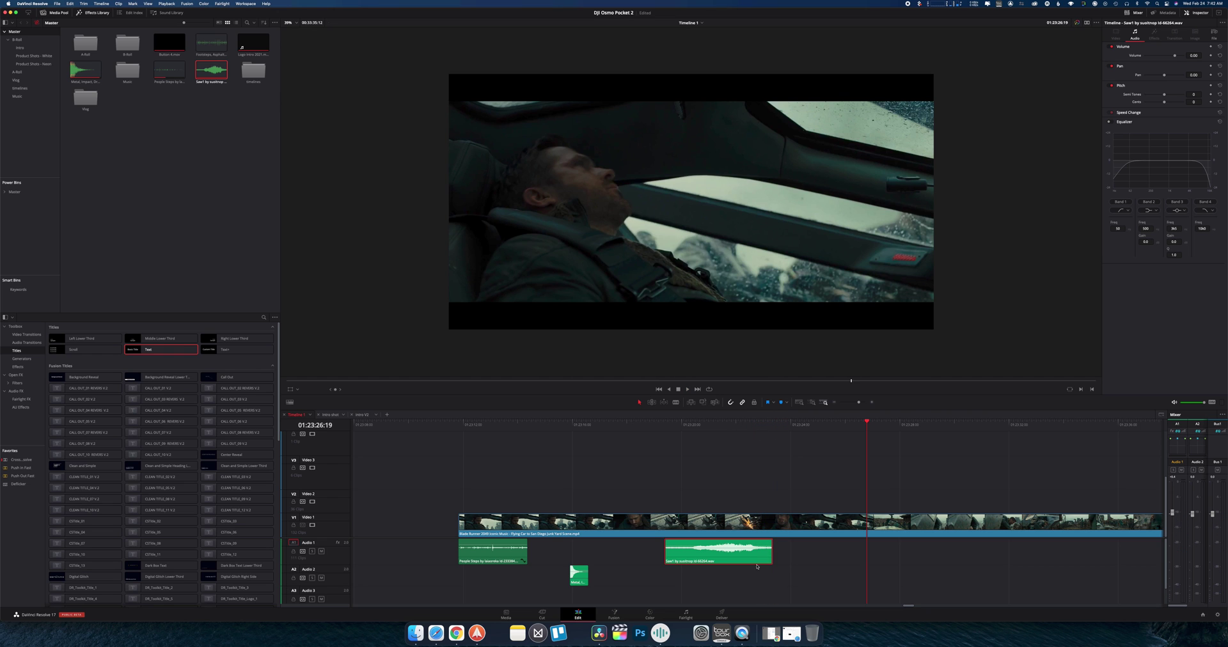
pyautogui.moveTo(772, 541); pyautogui.dragTo(756, 540)
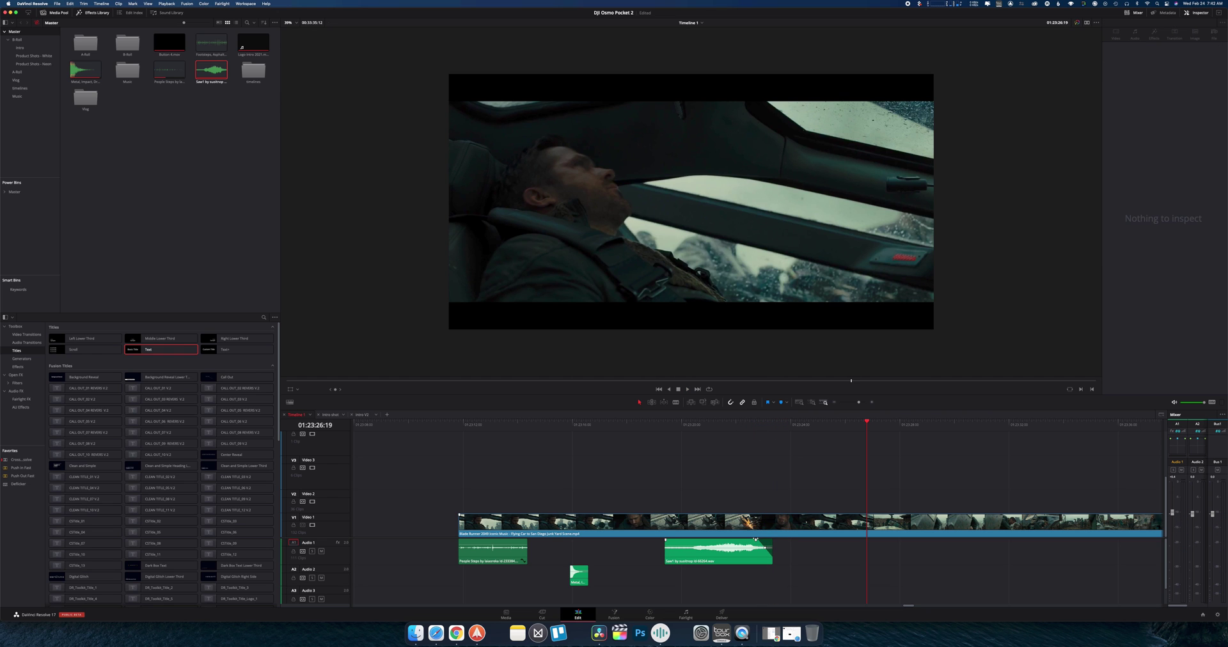
pyautogui.click(748, 430)
pyautogui.click(770, 553)
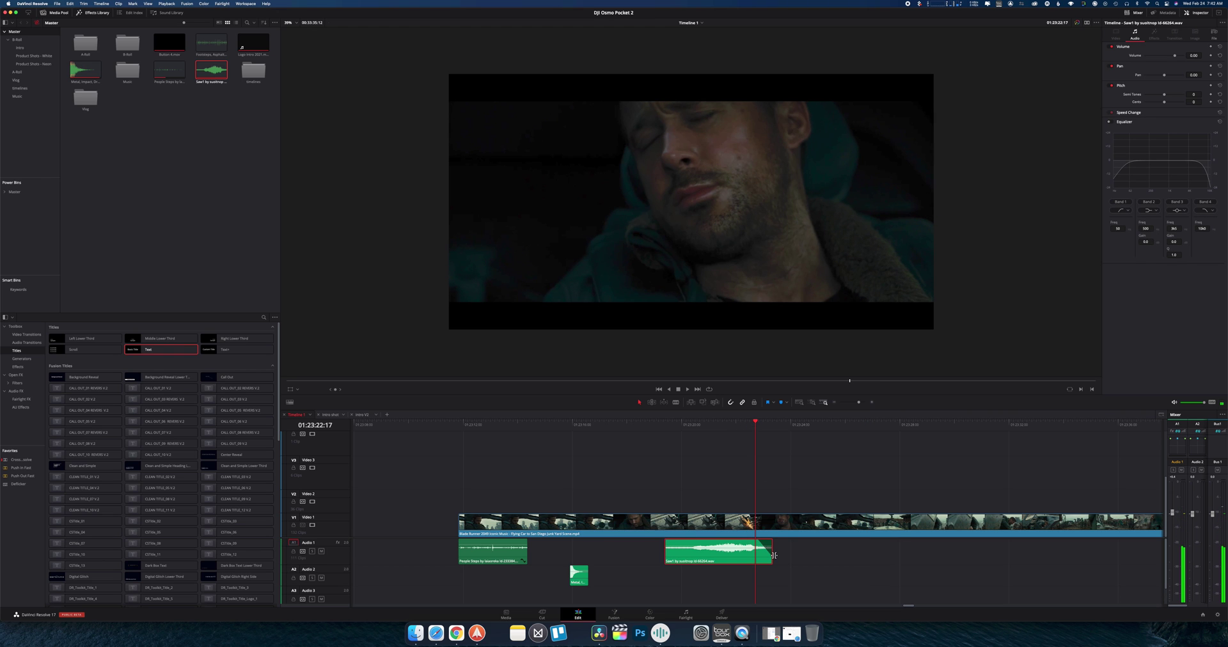
pyautogui.click(795, 551)
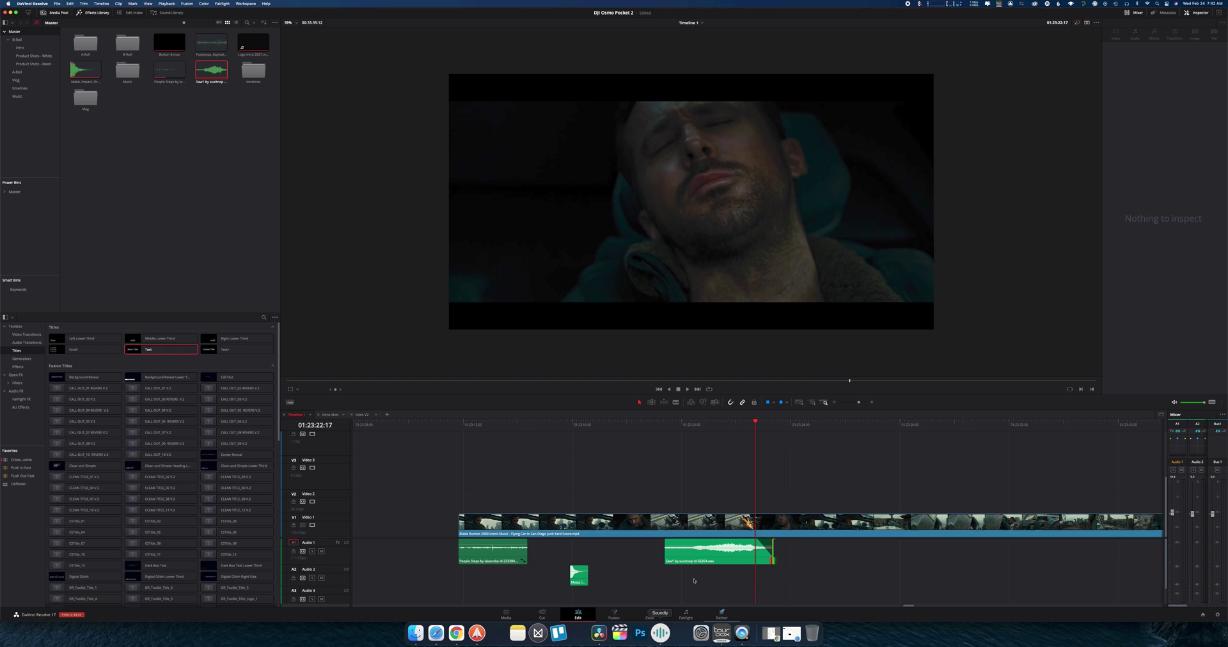
pyautogui.click(660, 633)
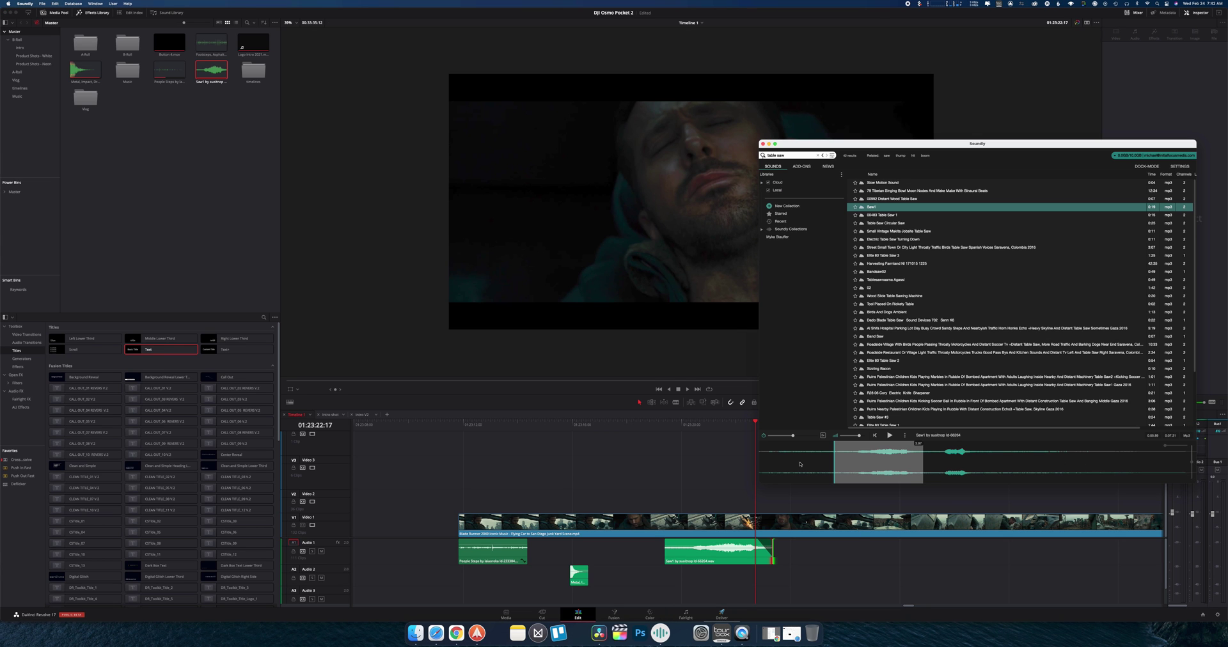
# Mark a longer region of the Saw1 waveform, then return to the Resolve timeline.
pyautogui.moveTo(816, 466); pyautogui.dragTo(1065, 473)
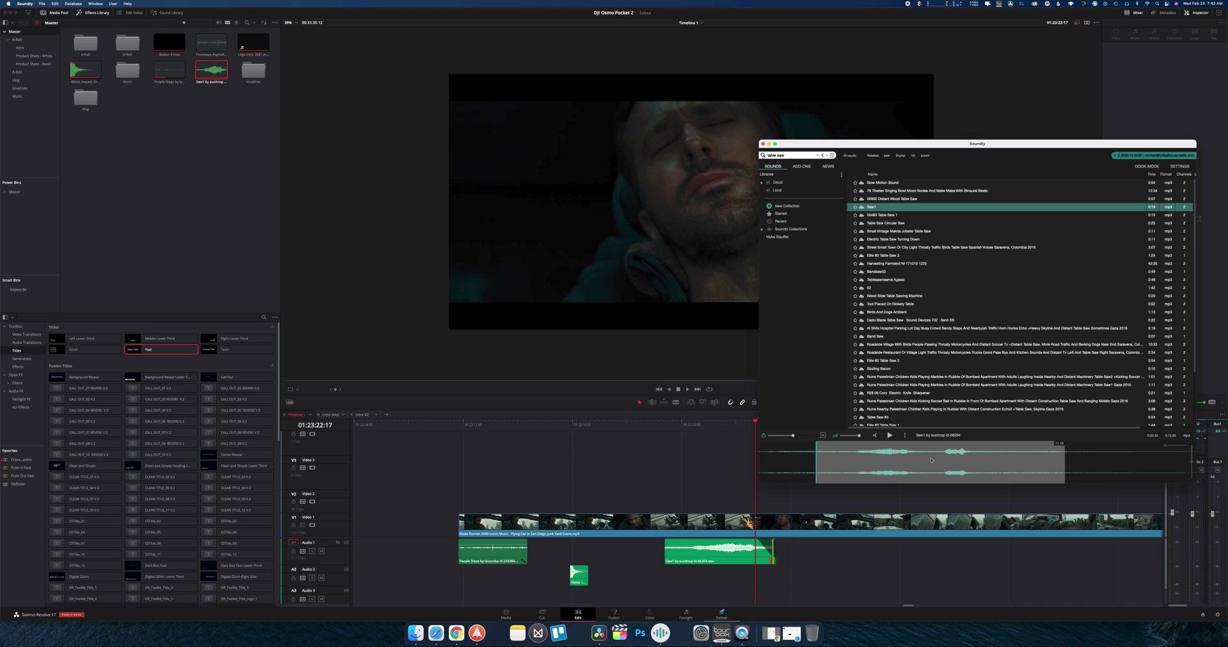
pyautogui.click(717, 476)
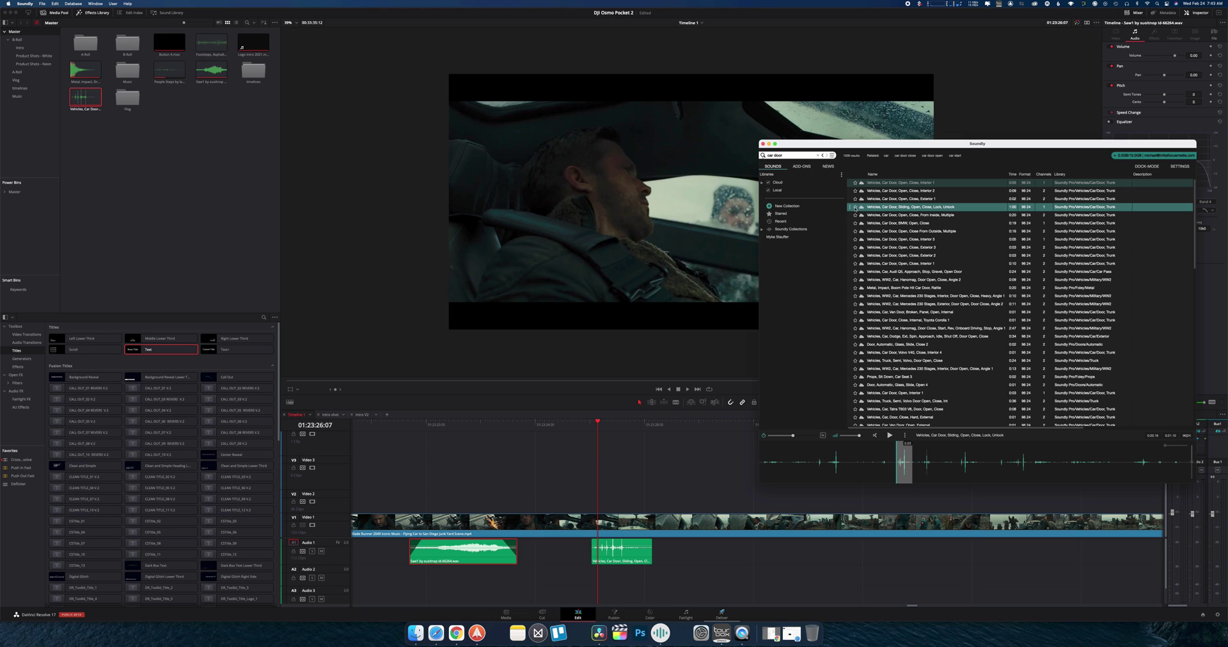
# Show Soundly's Starred collection, then expand Soundly Collections and browse categories like At Sea and City By Night.
pyautogui.click(780, 214)
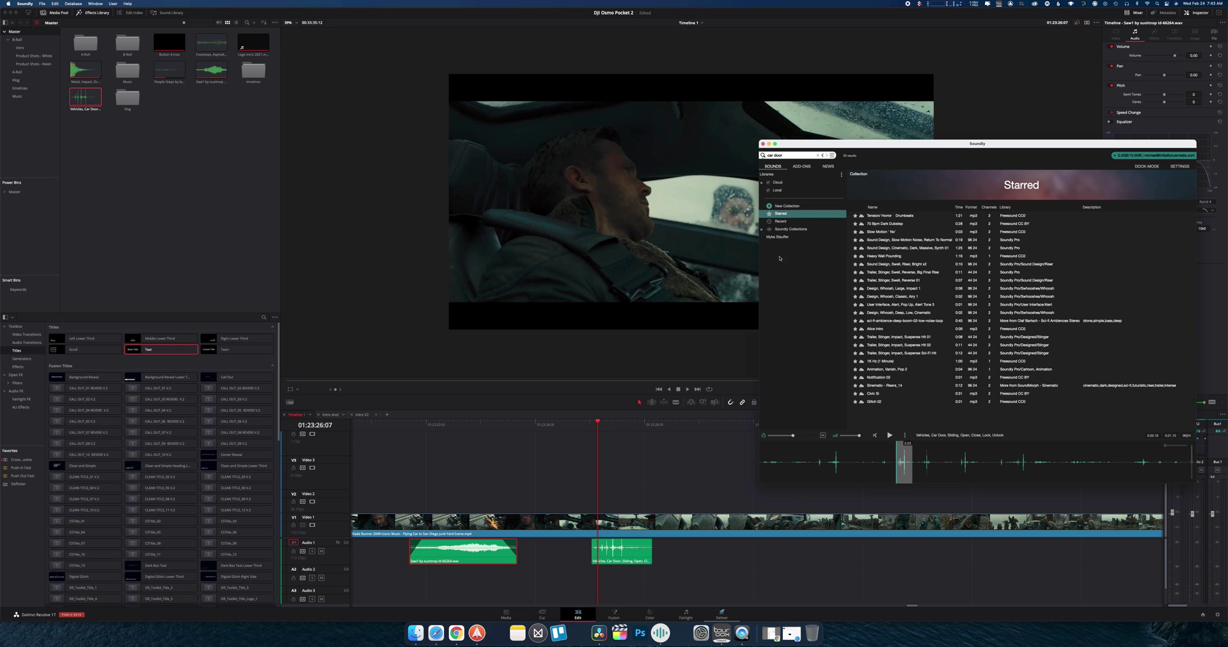
pyautogui.click(762, 230)
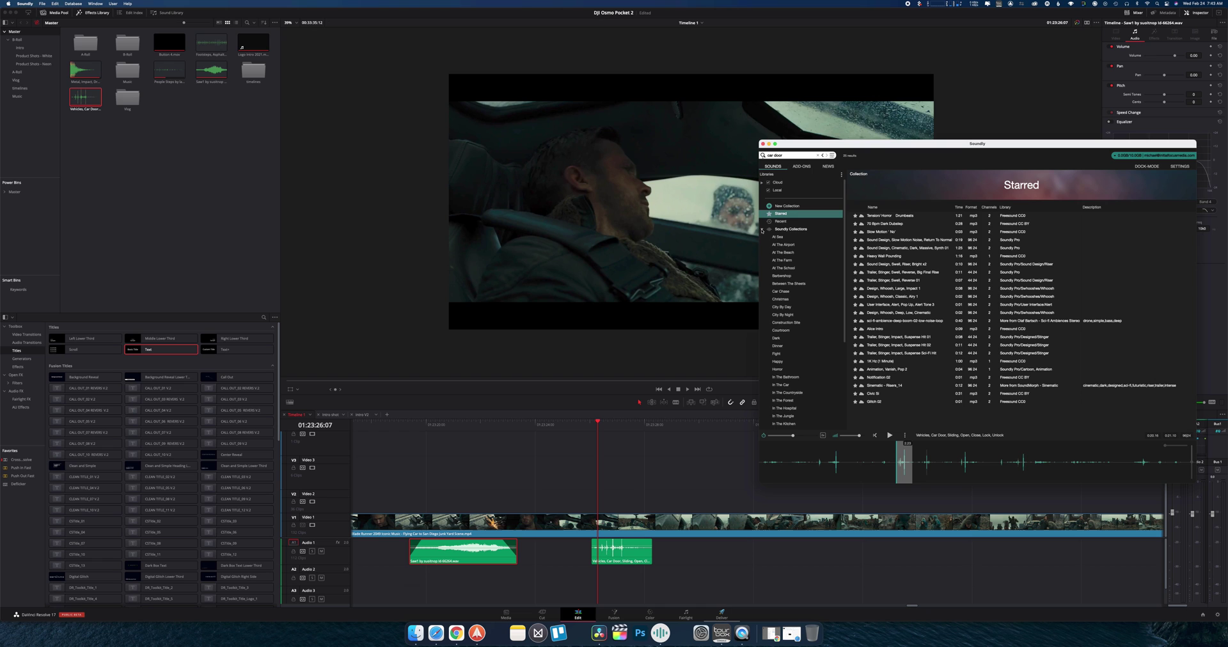
pyautogui.scroll(-3, 796, 275)
pyautogui.scroll(-3, 799, 271)
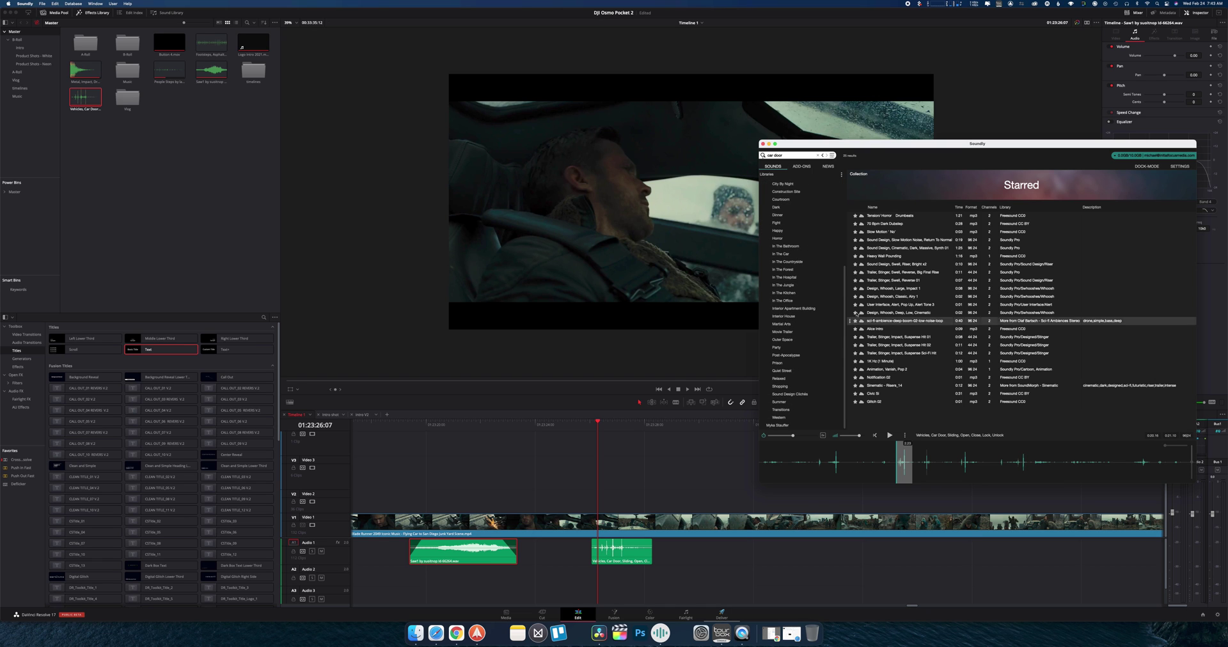
pyautogui.scroll(5, 800, 284)
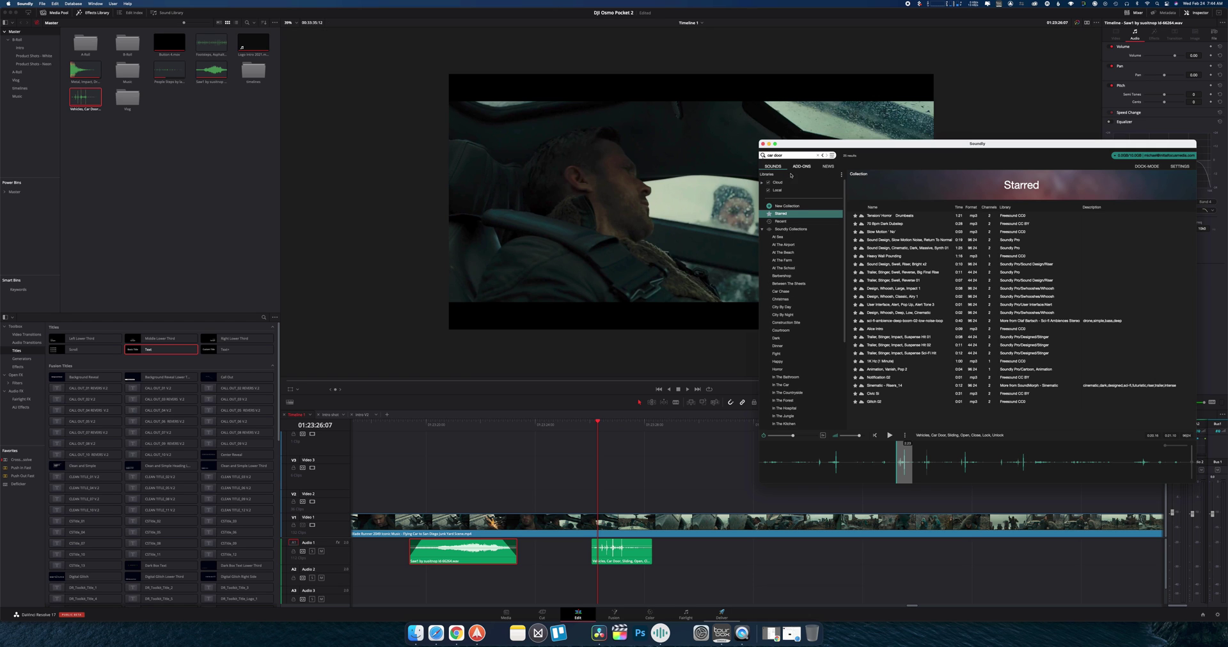
pyautogui.scroll(-5, 781, 249)
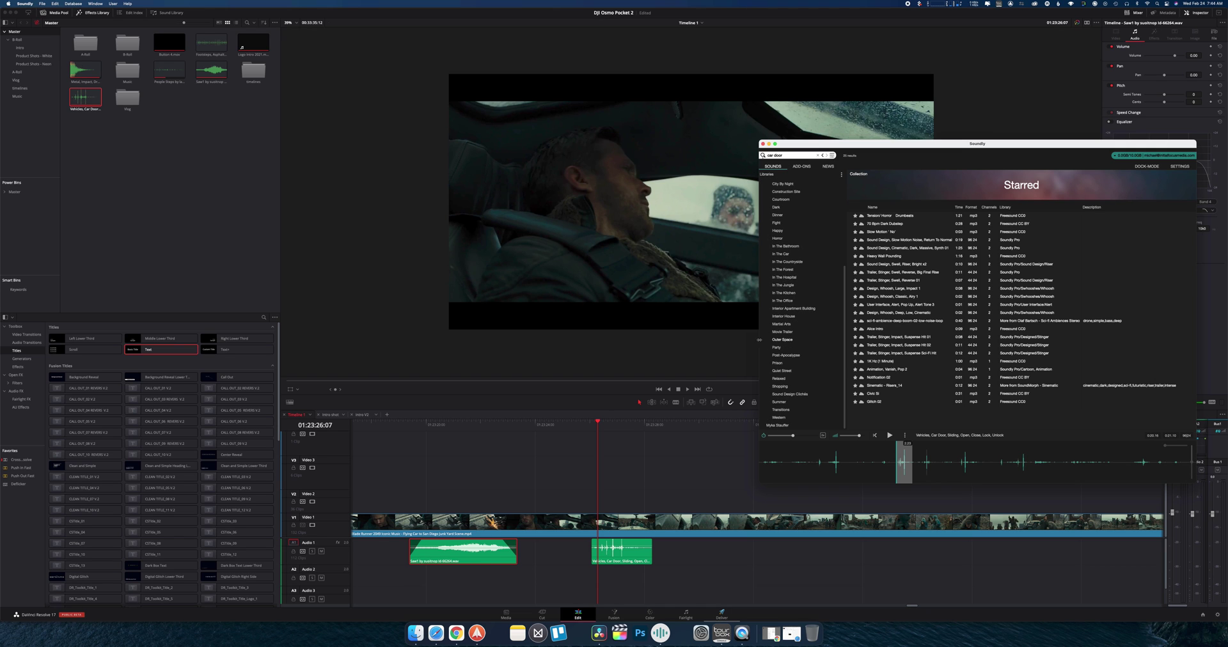
pyautogui.scroll(5, 791, 221)
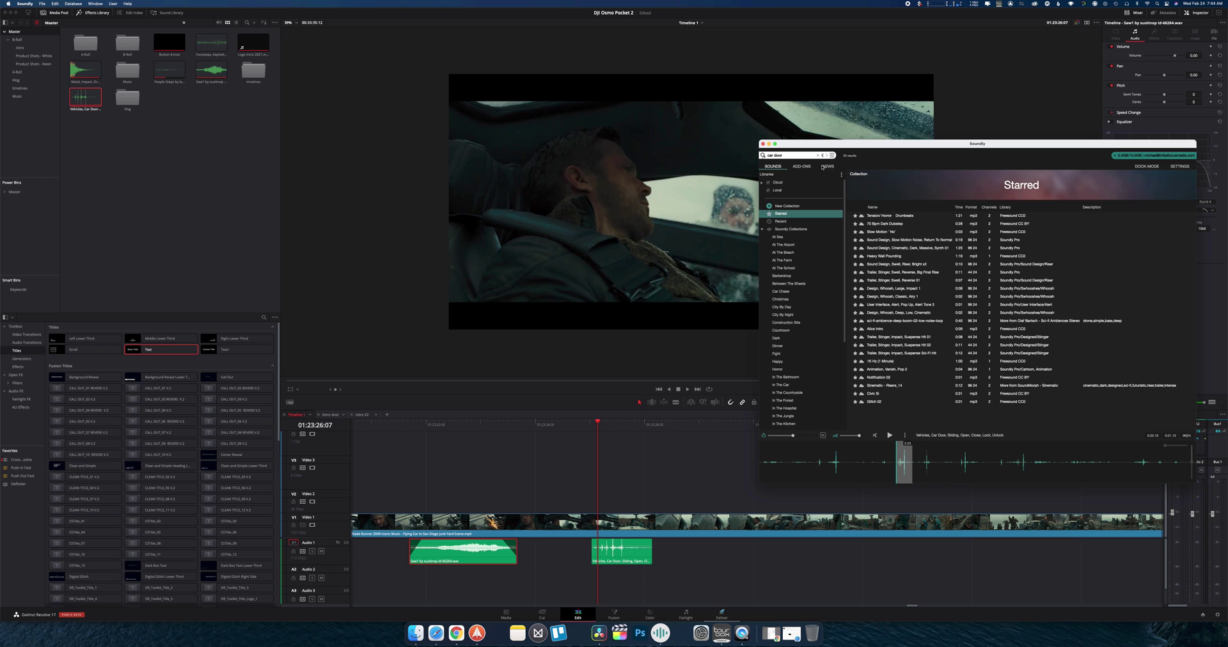
pyautogui.click(801, 166)
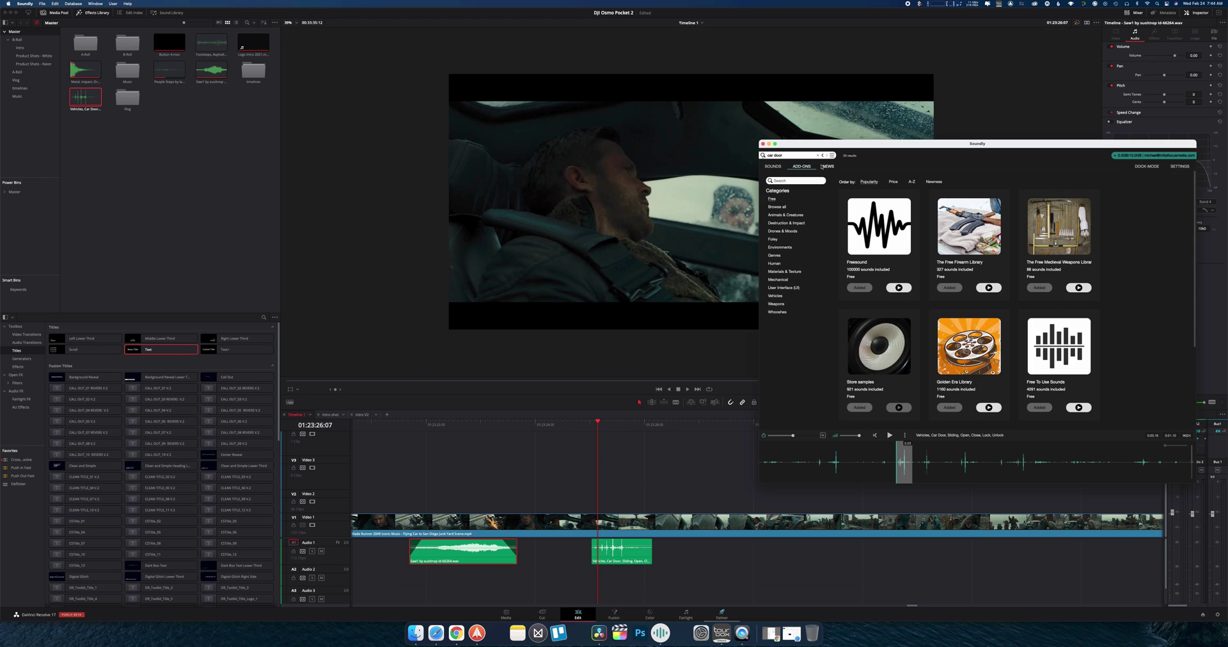
pyautogui.click(826, 166)
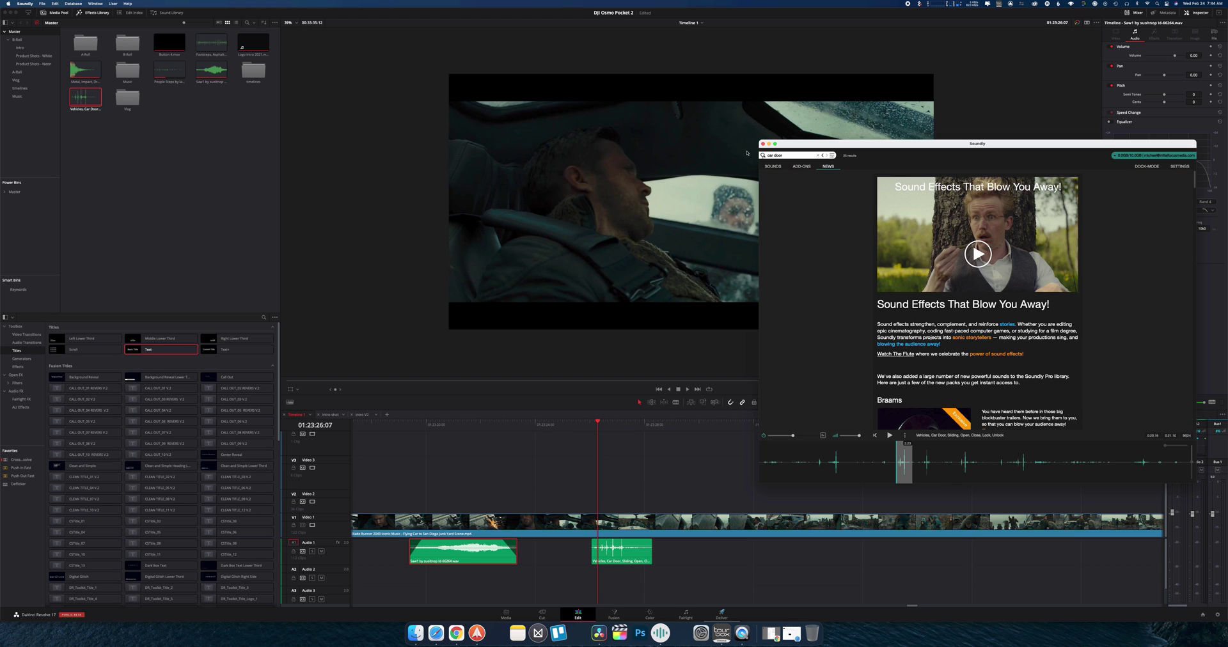
pyautogui.click(806, 167)
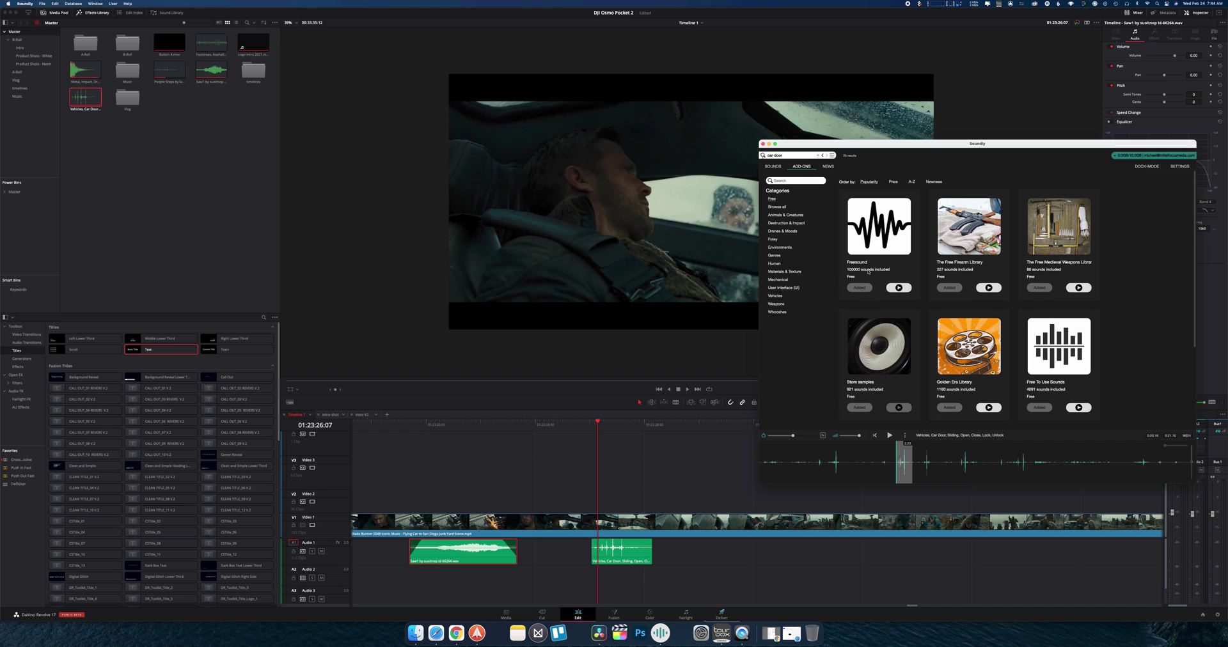
pyautogui.scroll(-2, 868, 271)
pyautogui.scroll(-5, 868, 271)
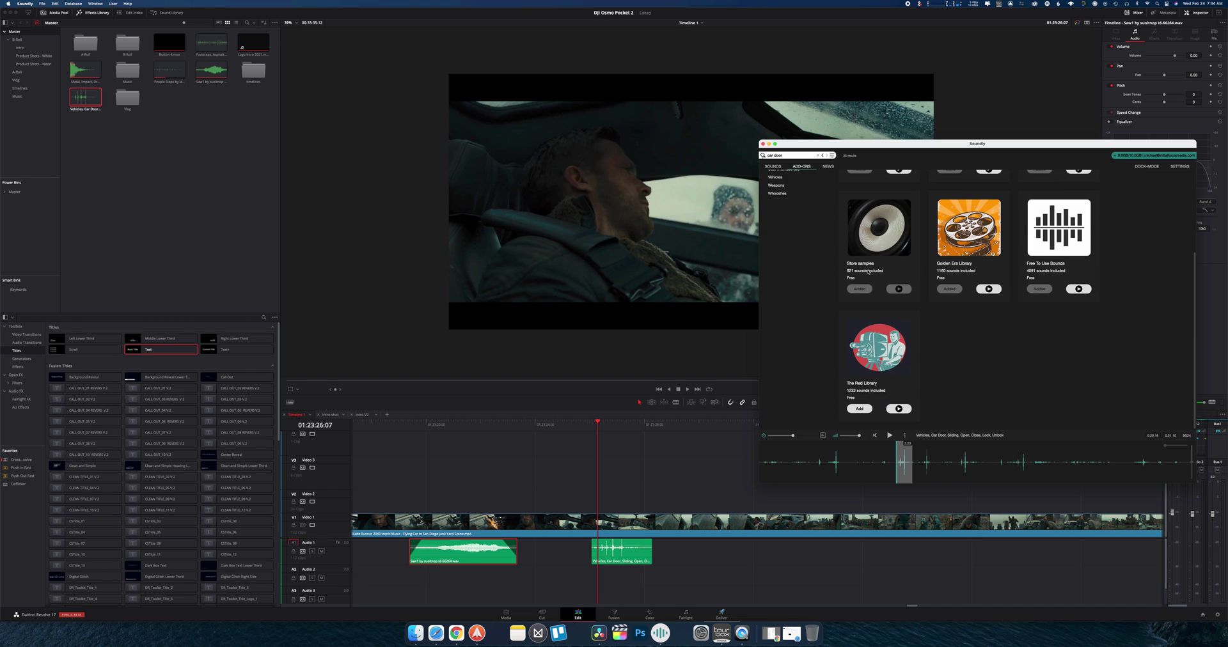
pyautogui.scroll(6, 868, 271)
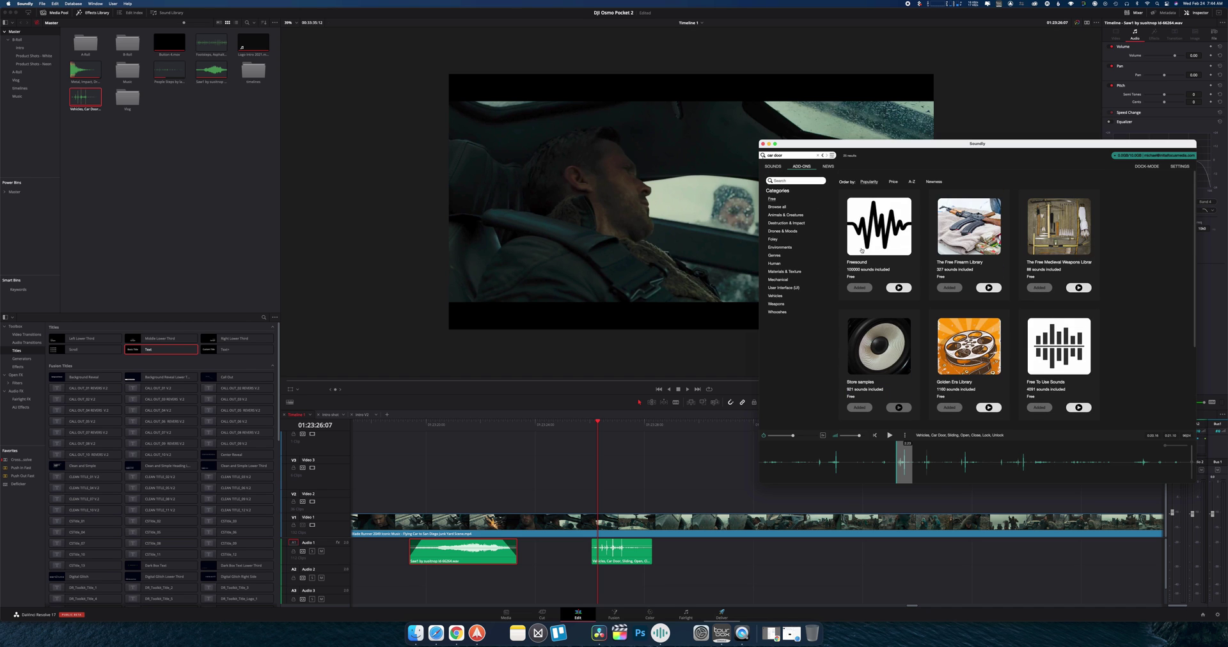
pyautogui.click(778, 208)
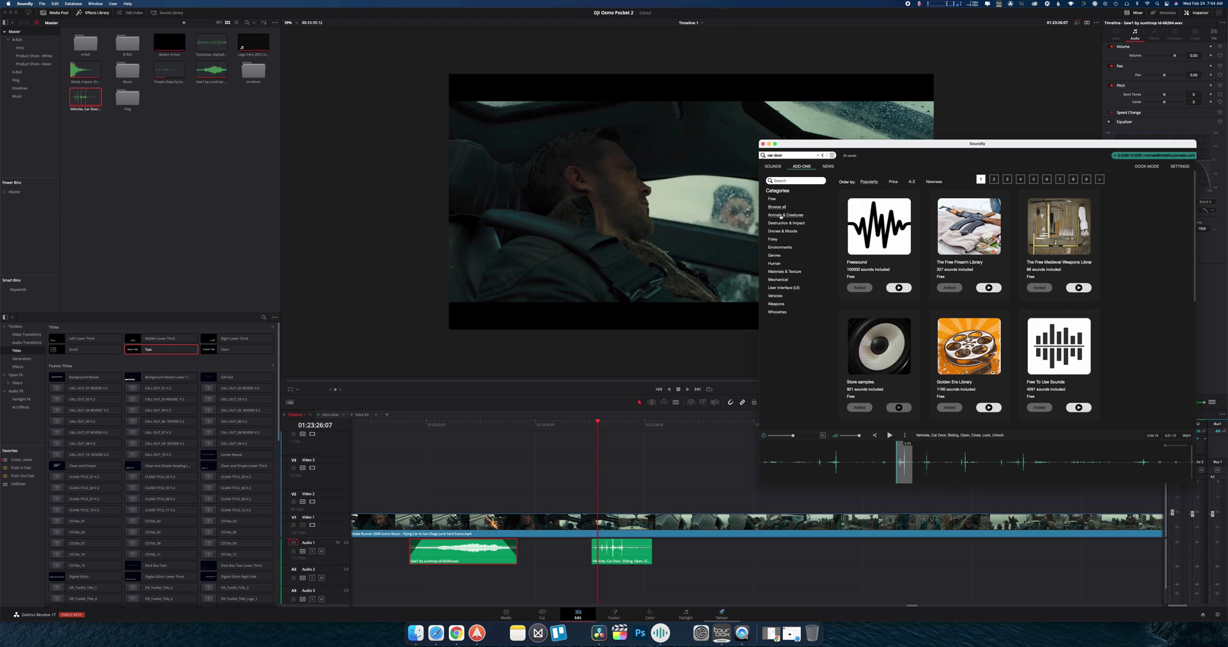
pyautogui.click(782, 215)
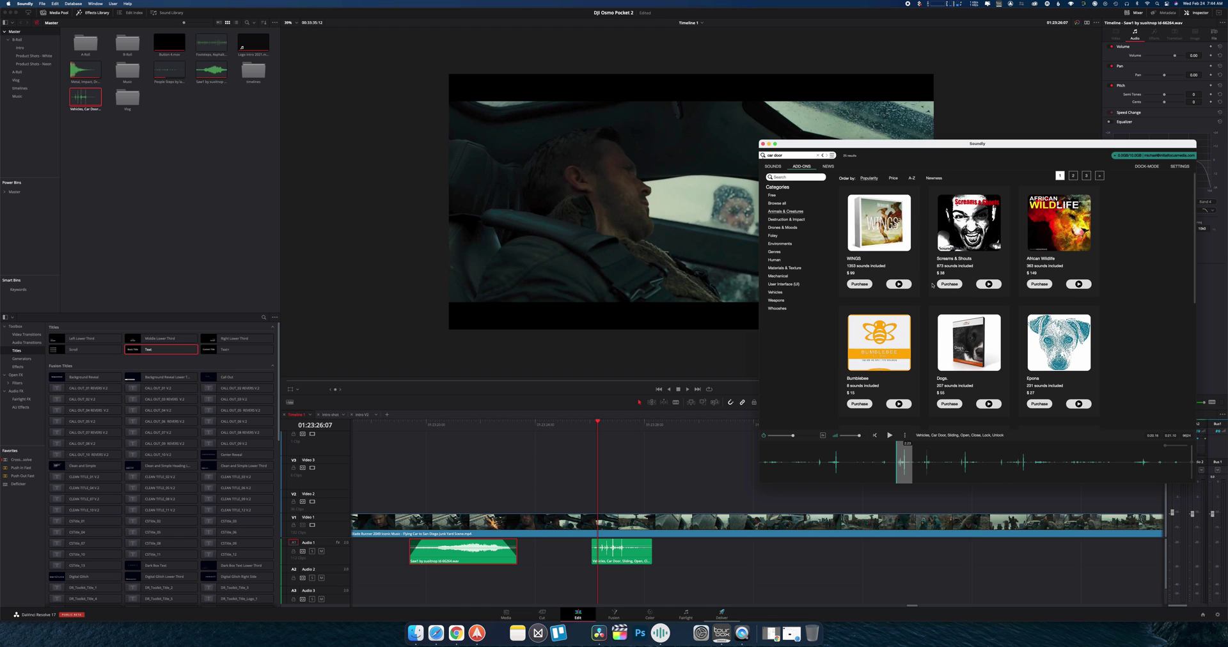
pyautogui.scroll(-1, 895, 332)
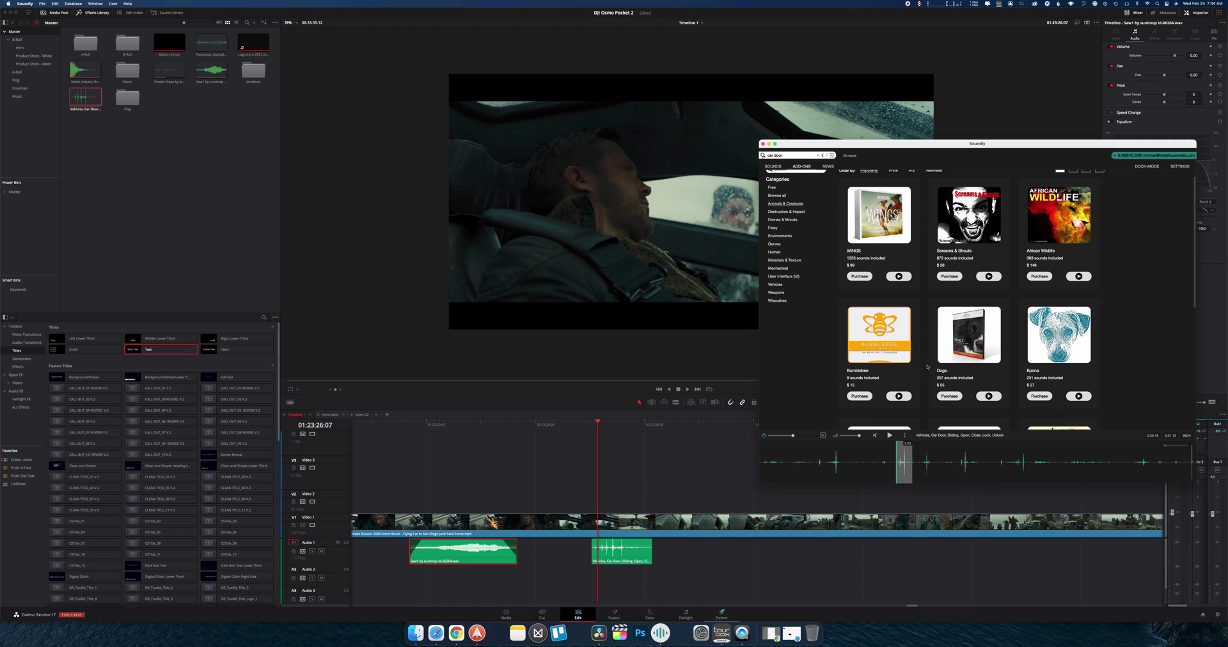
pyautogui.scroll(-5, 939, 296)
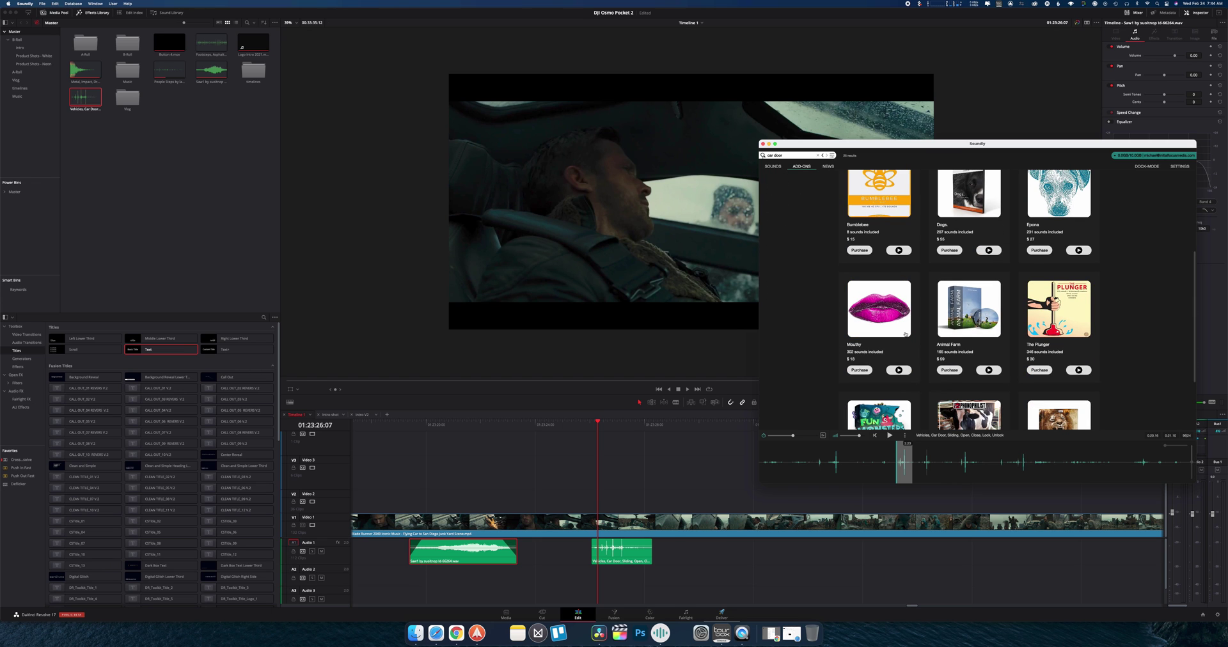
pyautogui.scroll(5, 963, 304)
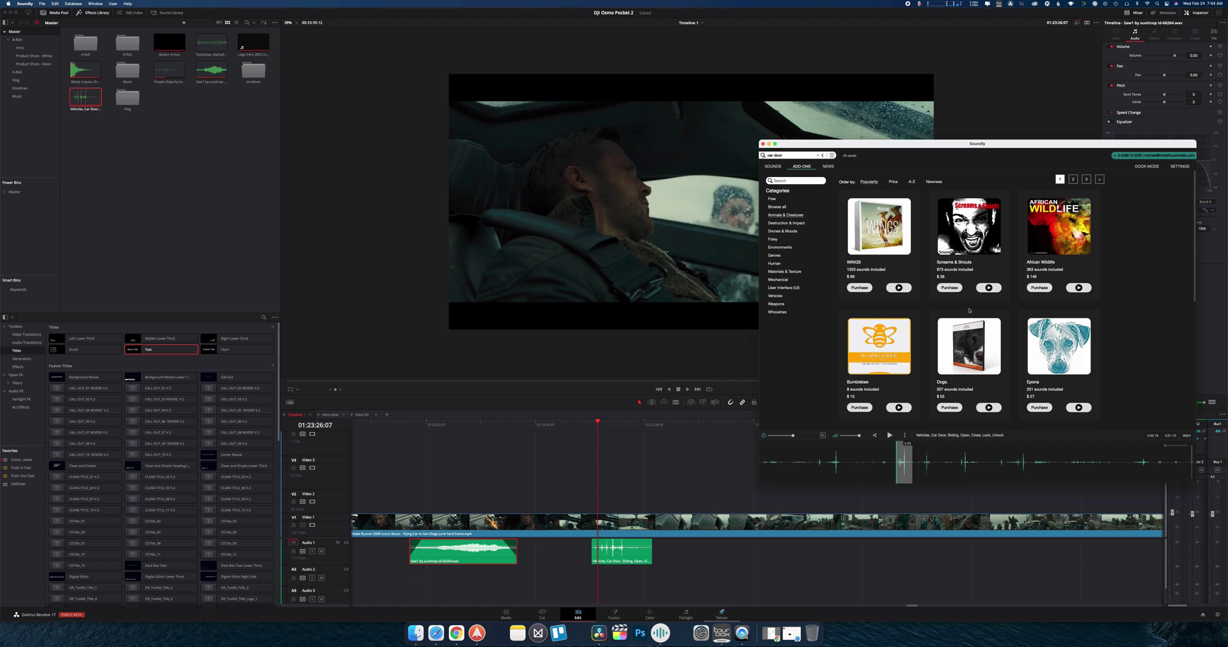
pyautogui.click(772, 166)
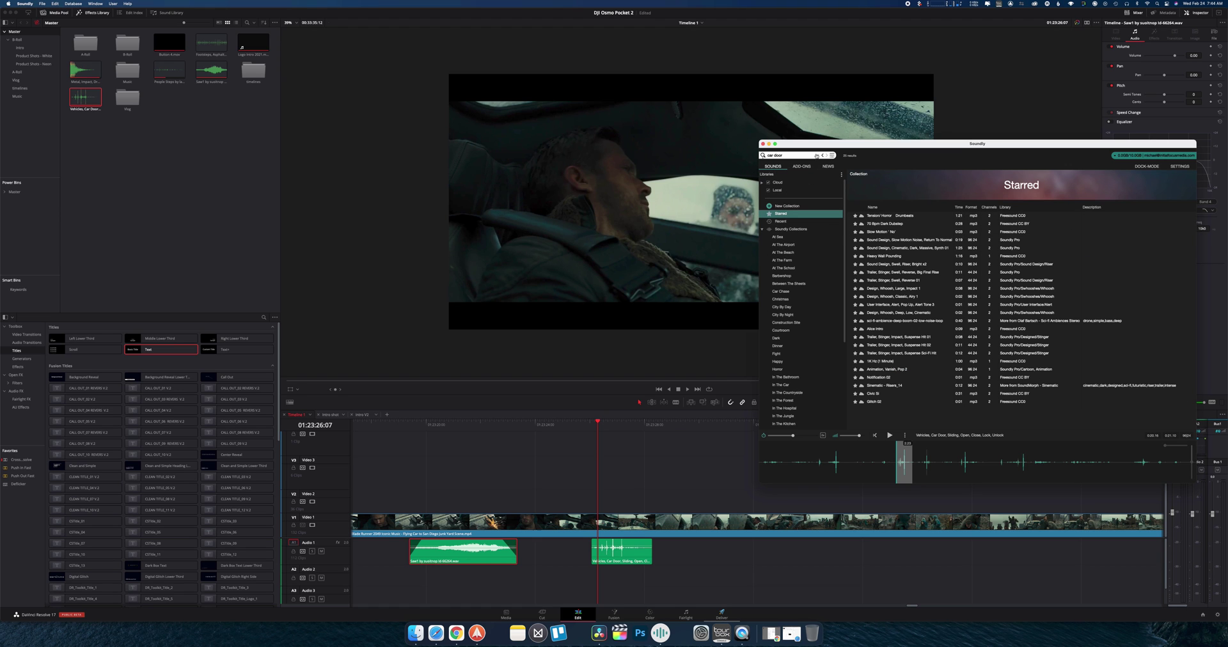
# Back in Resolve, clear the swinging weapon and punch searches and nudge the punch clip on A2 to the hit.
pyautogui.click(575, 469)
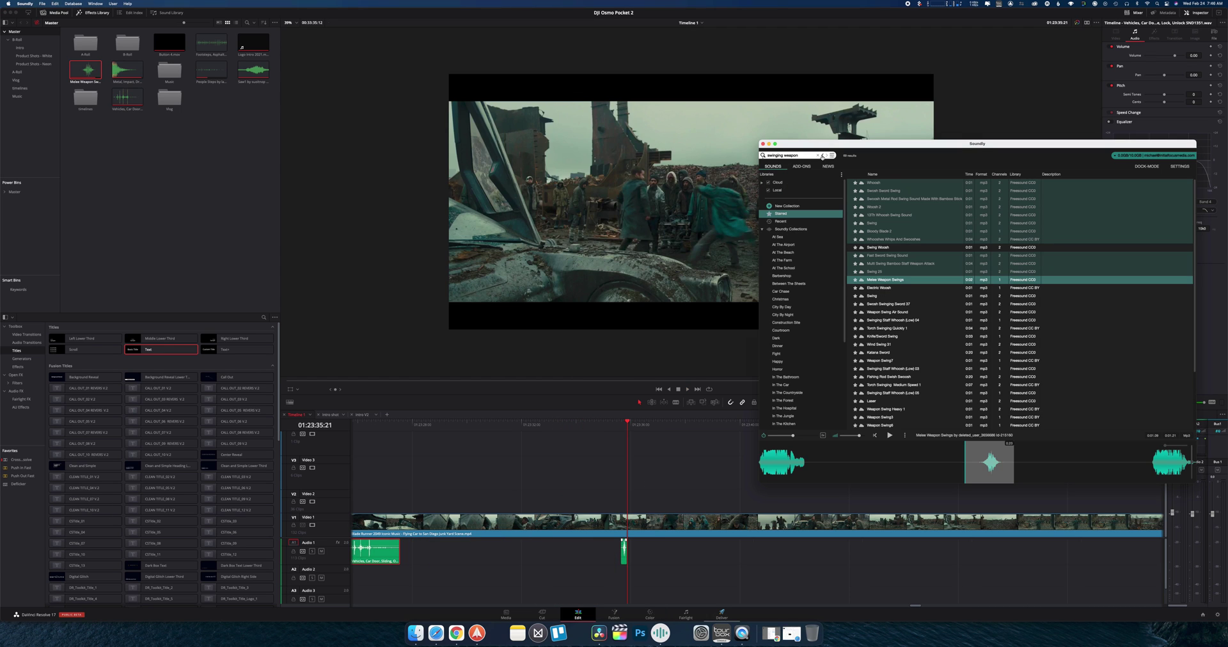
pyautogui.click(819, 155)
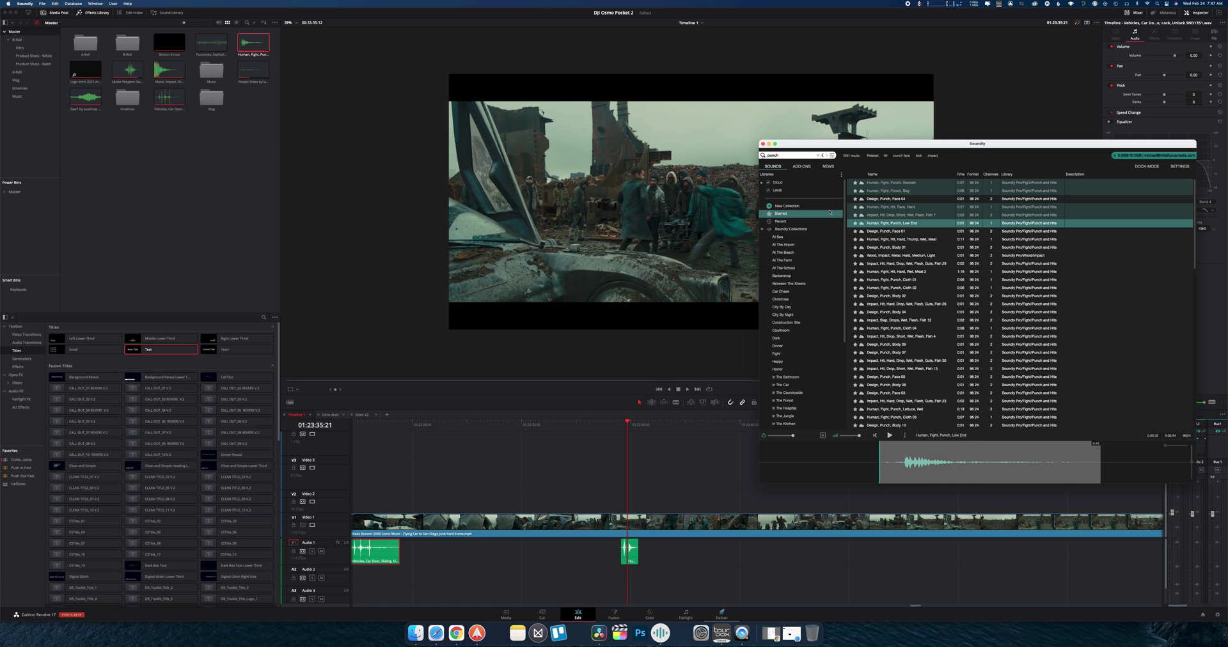
pyautogui.click(818, 155)
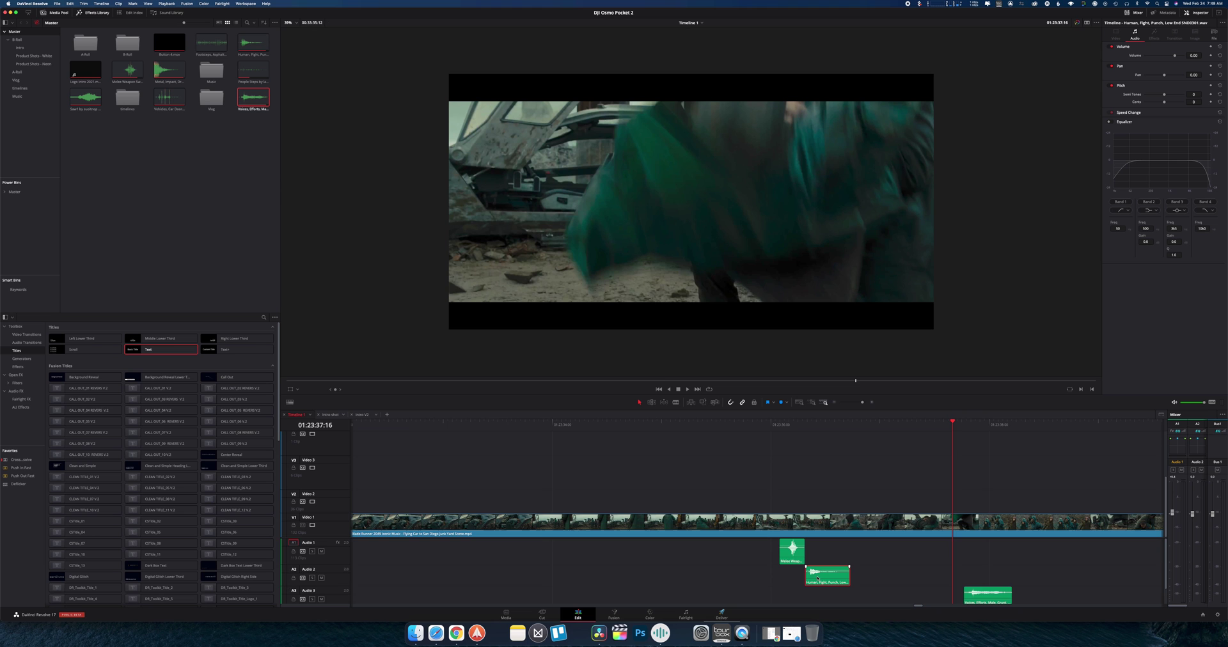
pyautogui.moveTo(817, 577); pyautogui.dragTo(958, 540)
pyautogui.scroll(-1, 895, 543)
pyautogui.hscroll(5, 847, 507)
# Deselect the timeline clips and play back the layered fight sounds, then stop.
pyautogui.click(850, 509)
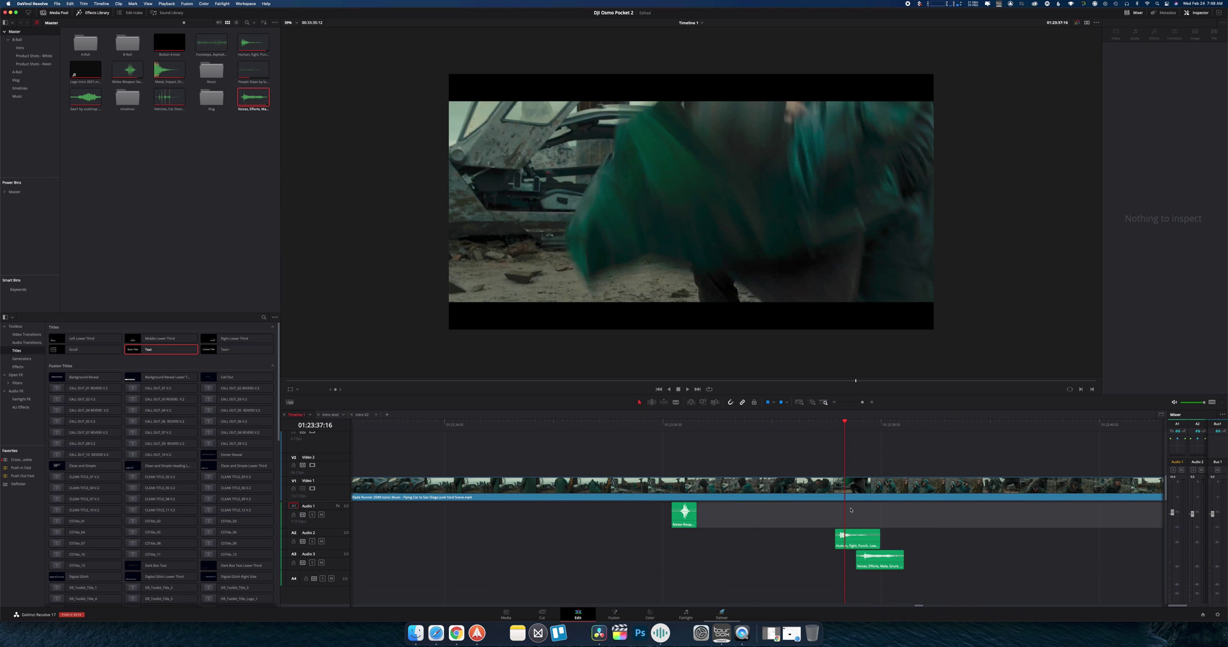
pyautogui.hscroll(3, 851, 510)
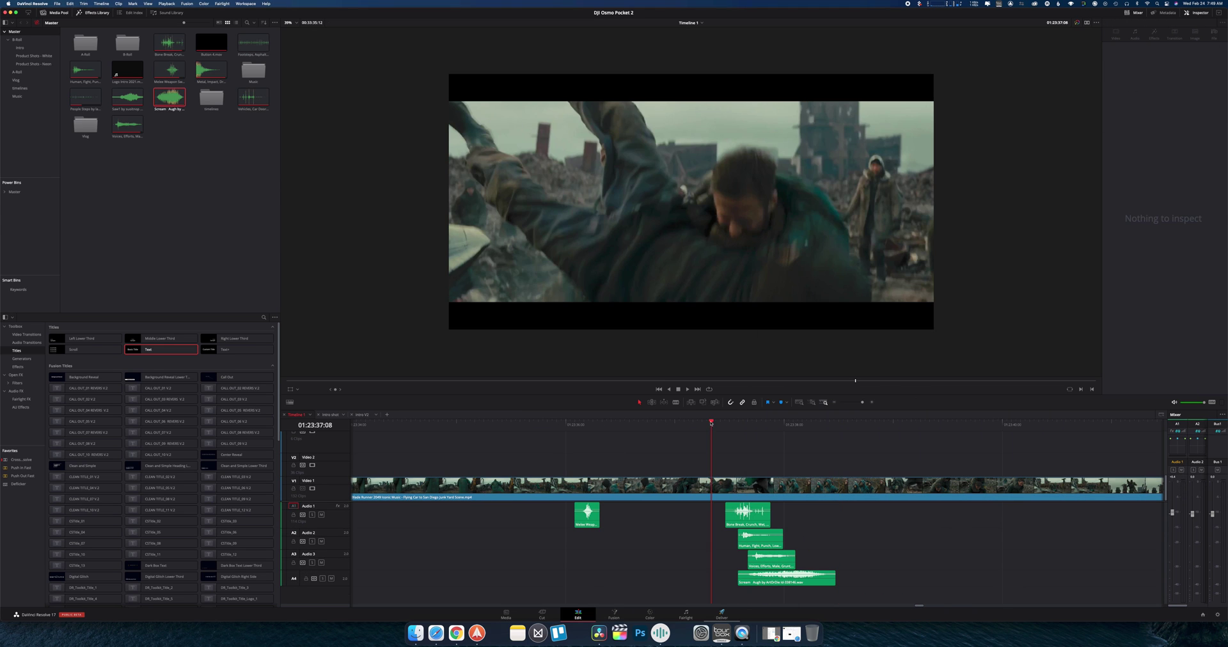
pyautogui.press('space')
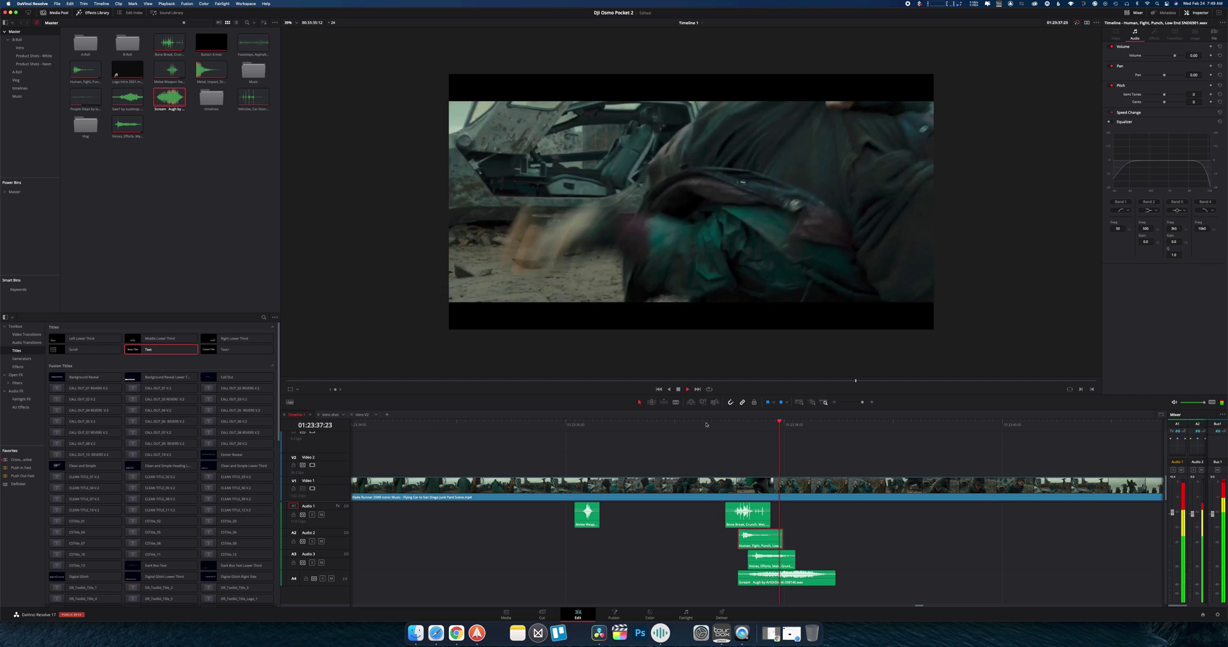
pyautogui.press('space')
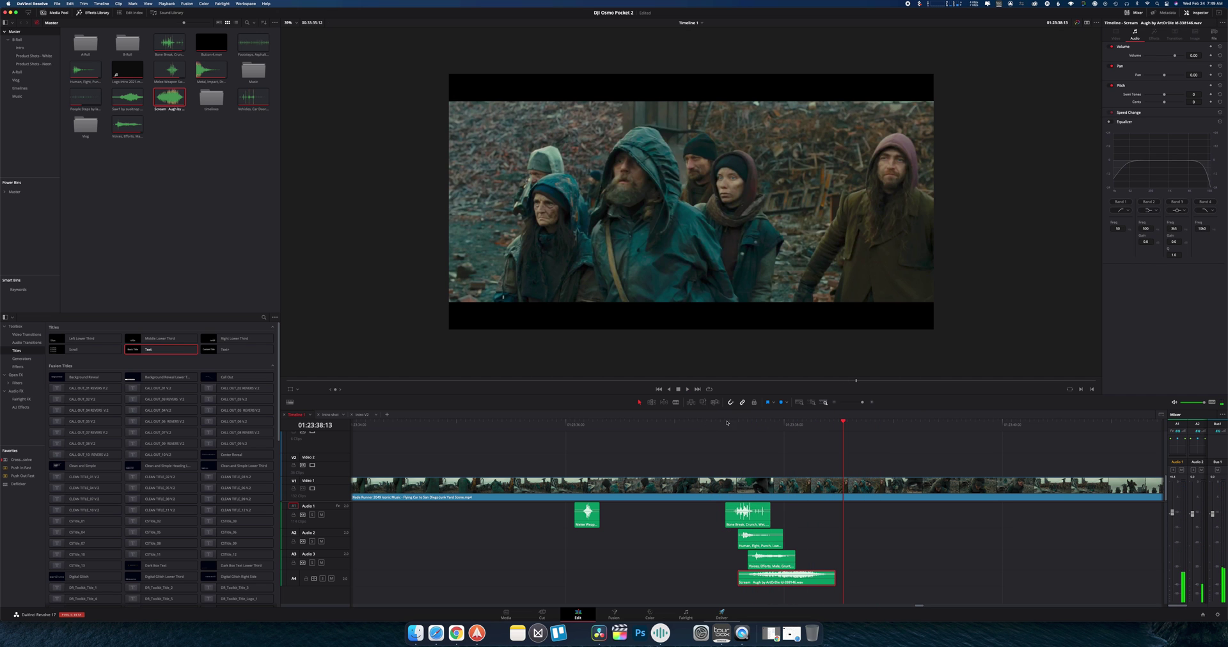
pyautogui.hscroll(4, 705, 433)
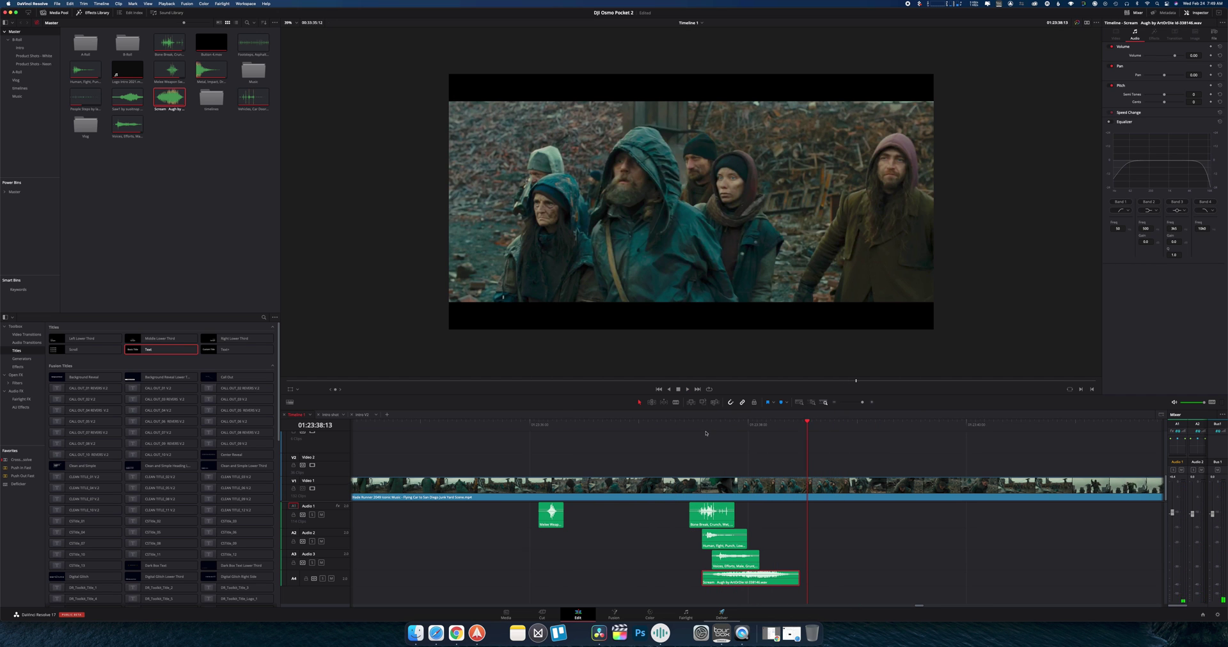
pyautogui.moveTo(605, 424)
pyautogui.mouseDown()
pyautogui.moveTo(621, 425)
pyautogui.moveTo(594, 425)
pyautogui.mouseUp()
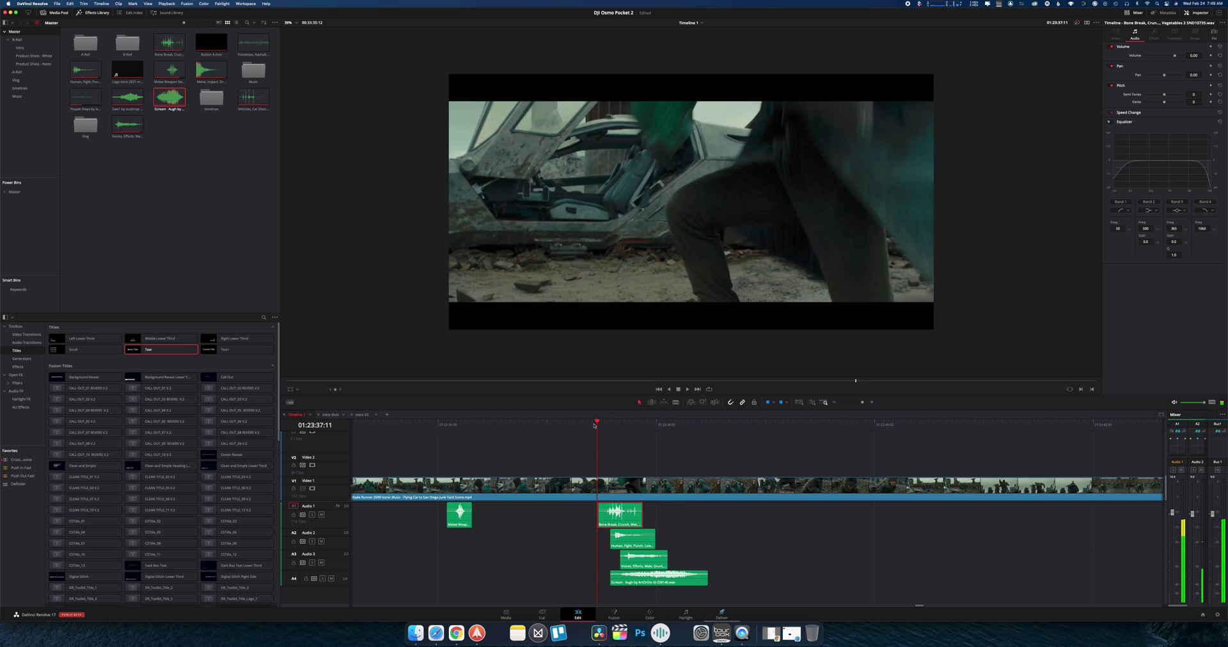
pyautogui.scroll(-5, 594, 425)
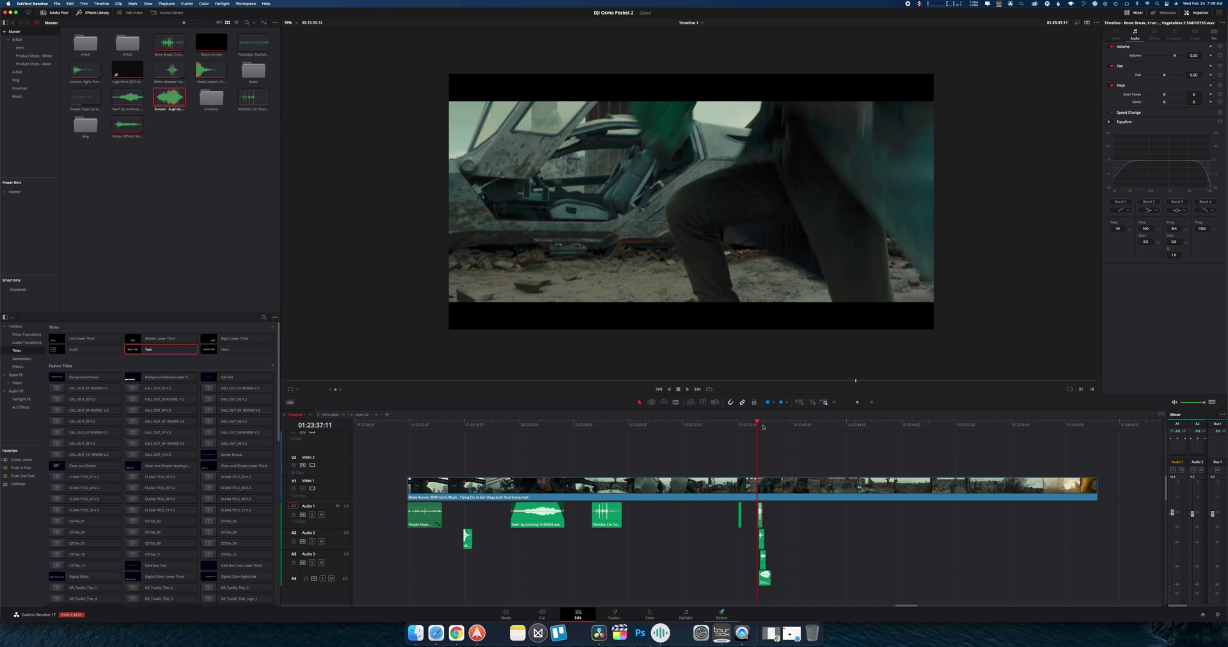
pyautogui.moveTo(763, 427)
pyautogui.mouseDown()
pyautogui.moveTo(1050, 435)
pyautogui.moveTo(684, 422)
pyautogui.moveTo(752, 423)
pyautogui.mouseUp()
# Search Soundly for 'whoosh', preview Design, Whoosh, Low, Long 4, and return to the Resolve timeline.
pyautogui.hotkey('alt', 'space')
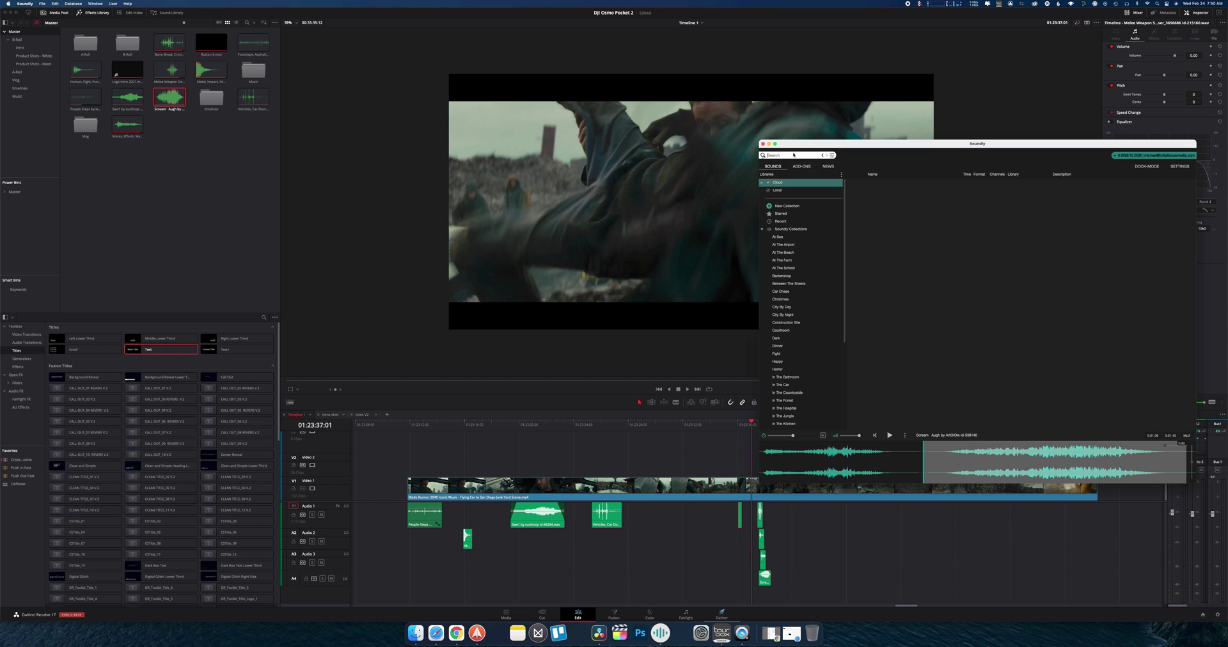
pyautogui.write('whoosh')
pyautogui.press('Return')
pyautogui.click(880, 184)
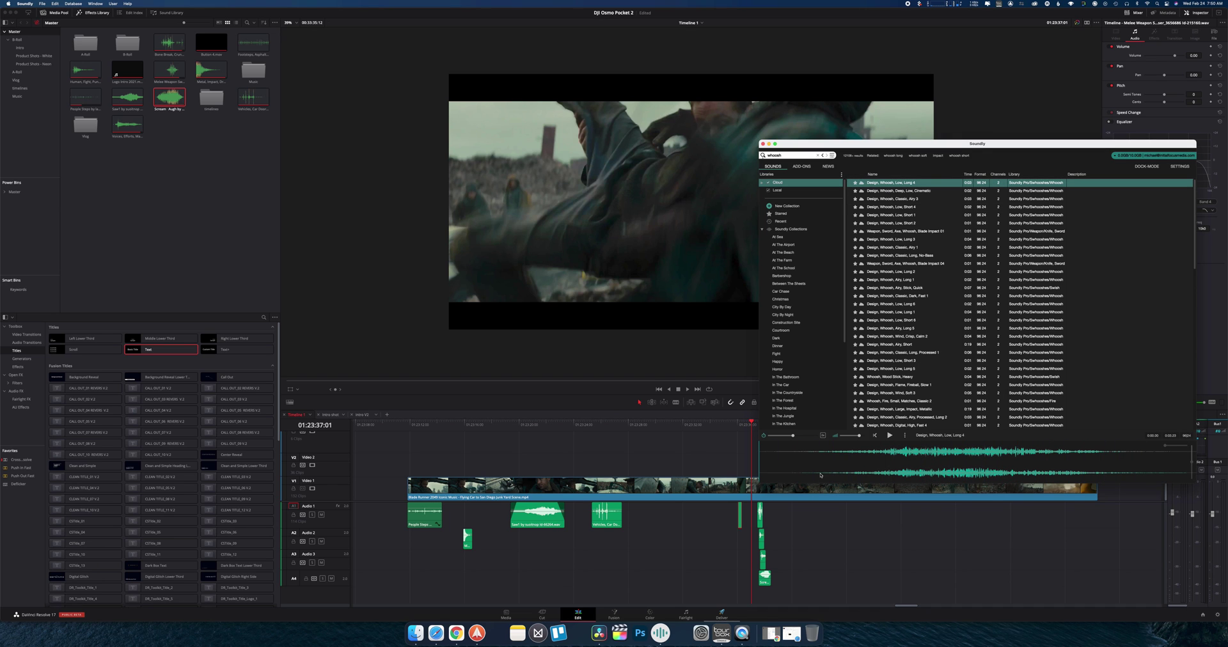
pyautogui.click(792, 526)
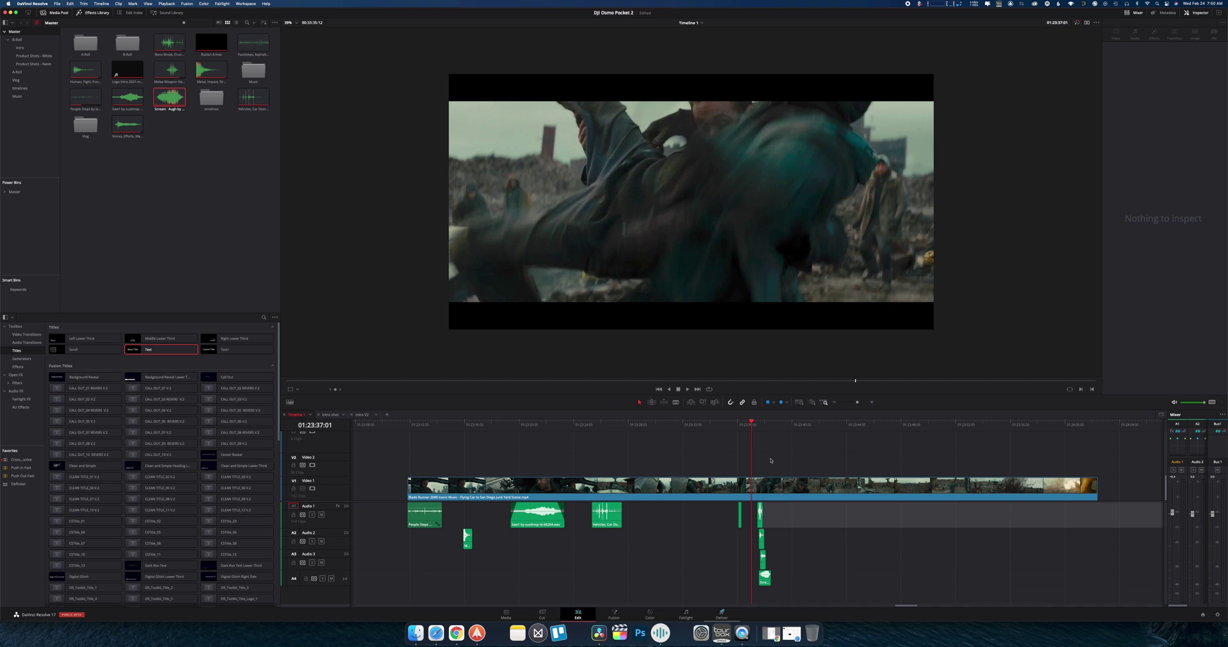
# Park the playhead at 01:23:37:11 and widen the mixer to show the A1–A4 and Bus1 channels.
pyautogui.moveTo(747, 425); pyautogui.dragTo(754, 423)
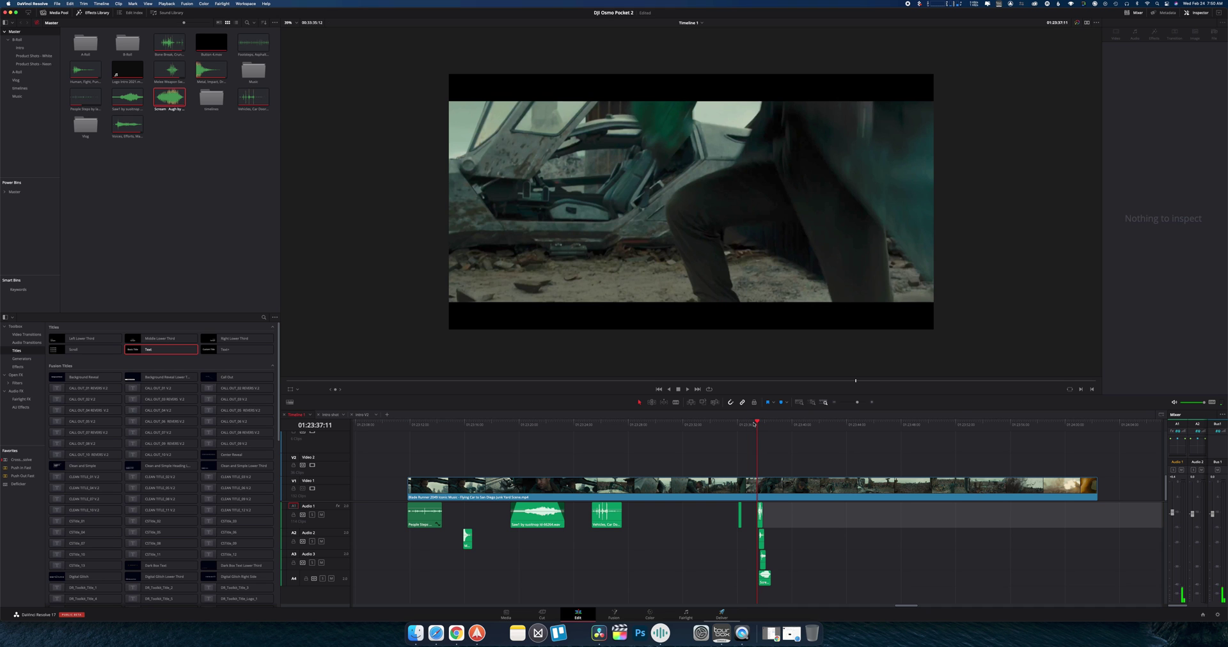
pyautogui.scroll(8, 754, 423)
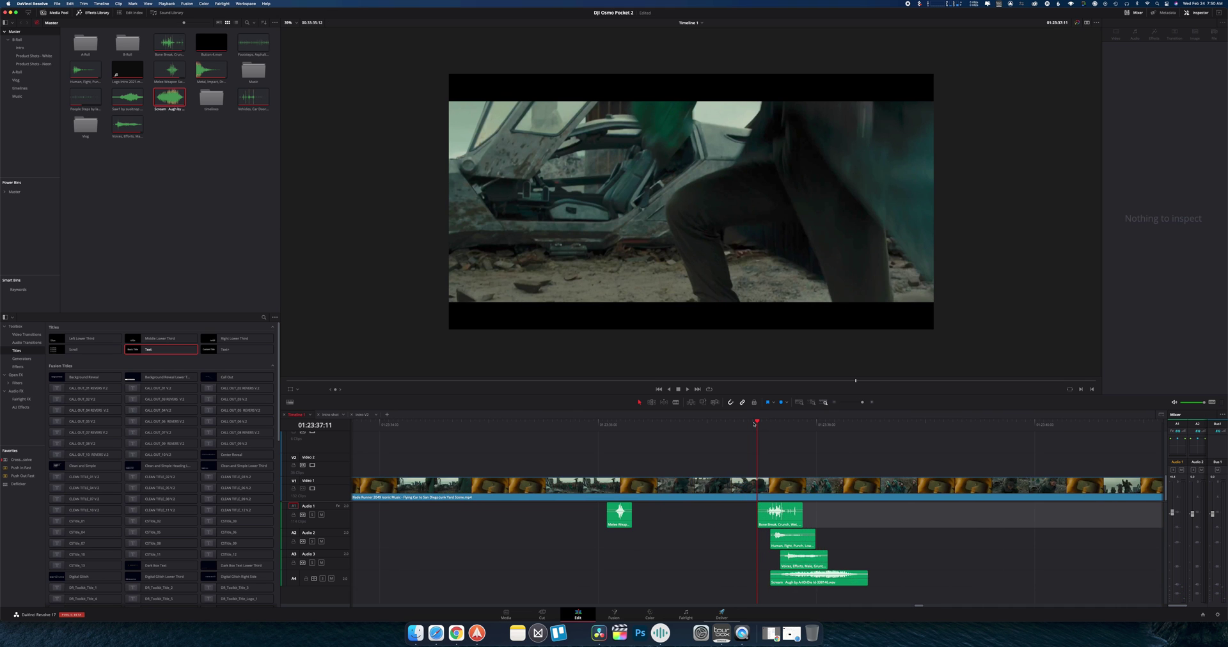
pyautogui.moveTo(788, 425); pyautogui.dragTo(754, 423)
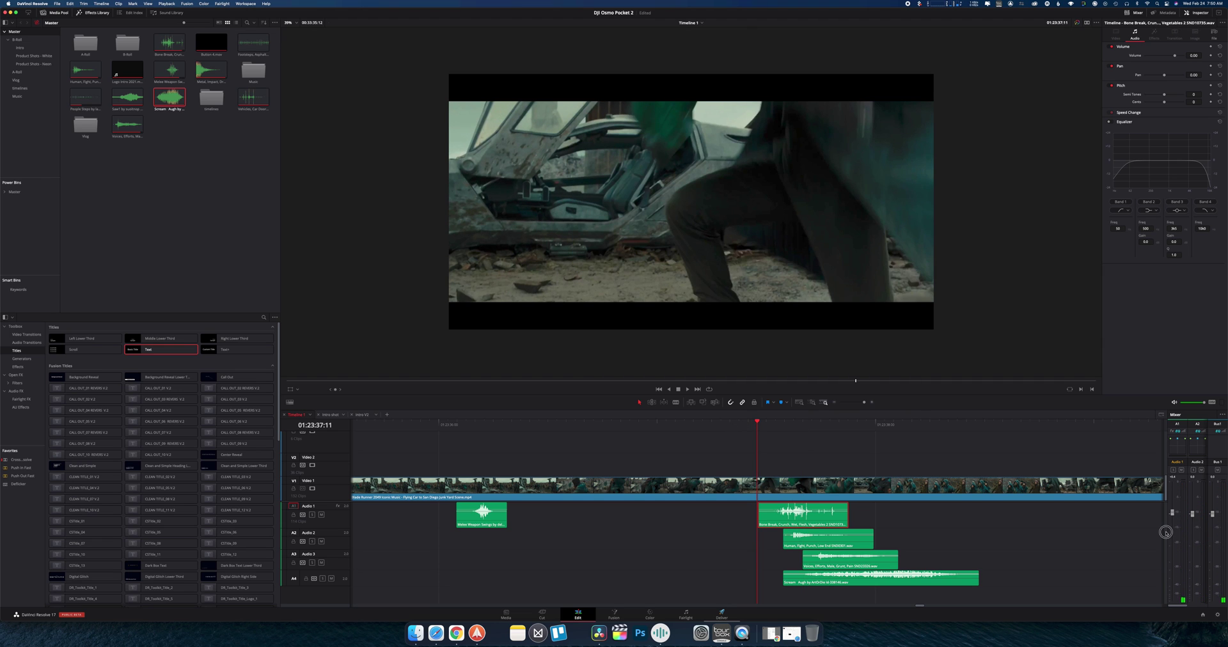
pyautogui.moveTo(1165, 531); pyautogui.dragTo(1042, 524)
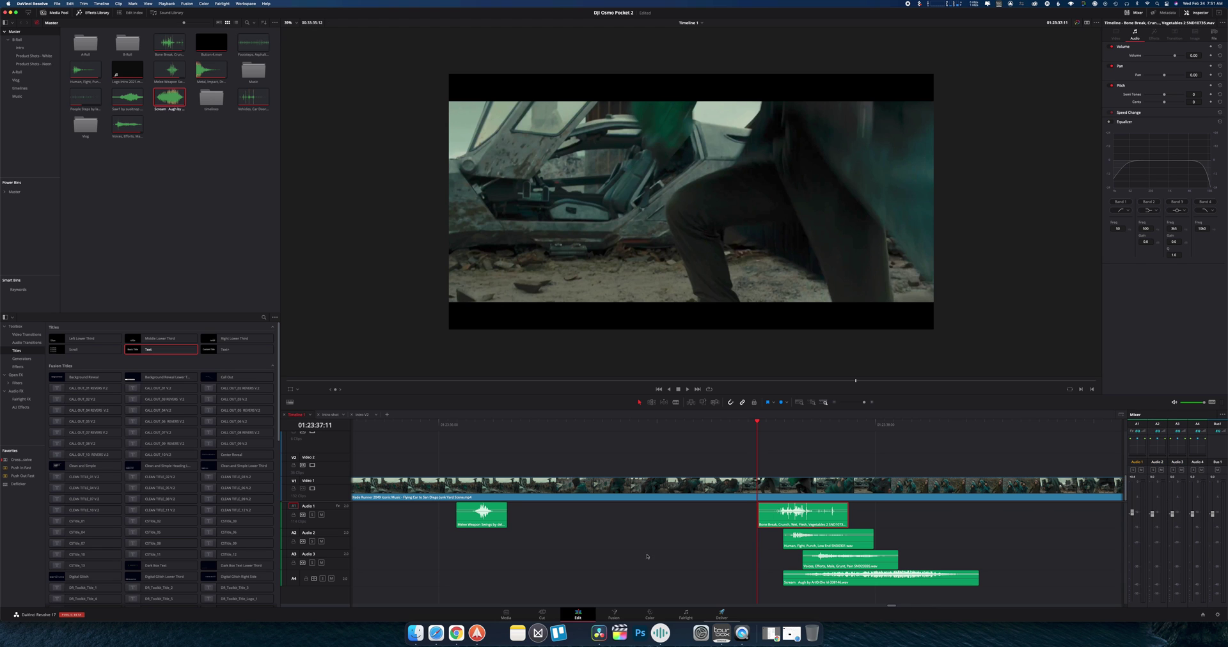
pyautogui.hscroll(5, 672, 514)
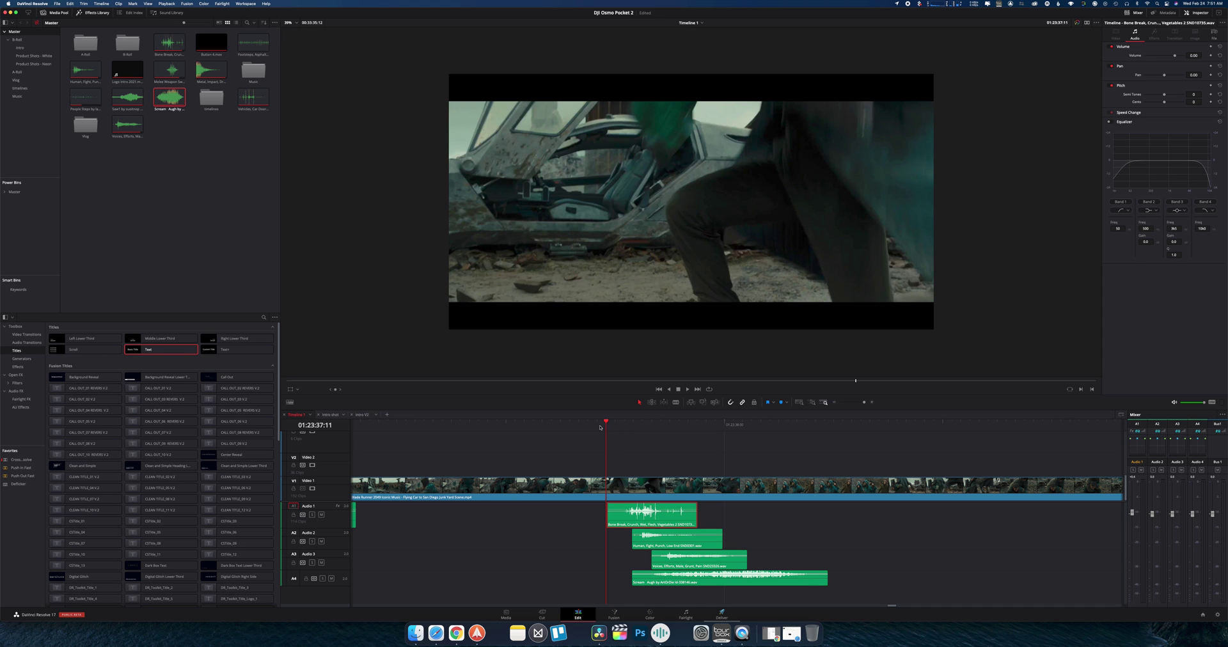
# Replay the hit from 01:23:37:08 and scrub through to 01:23:37:19 to hear the layers.
pyautogui.moveTo(599, 426); pyautogui.dragTo(581, 424)
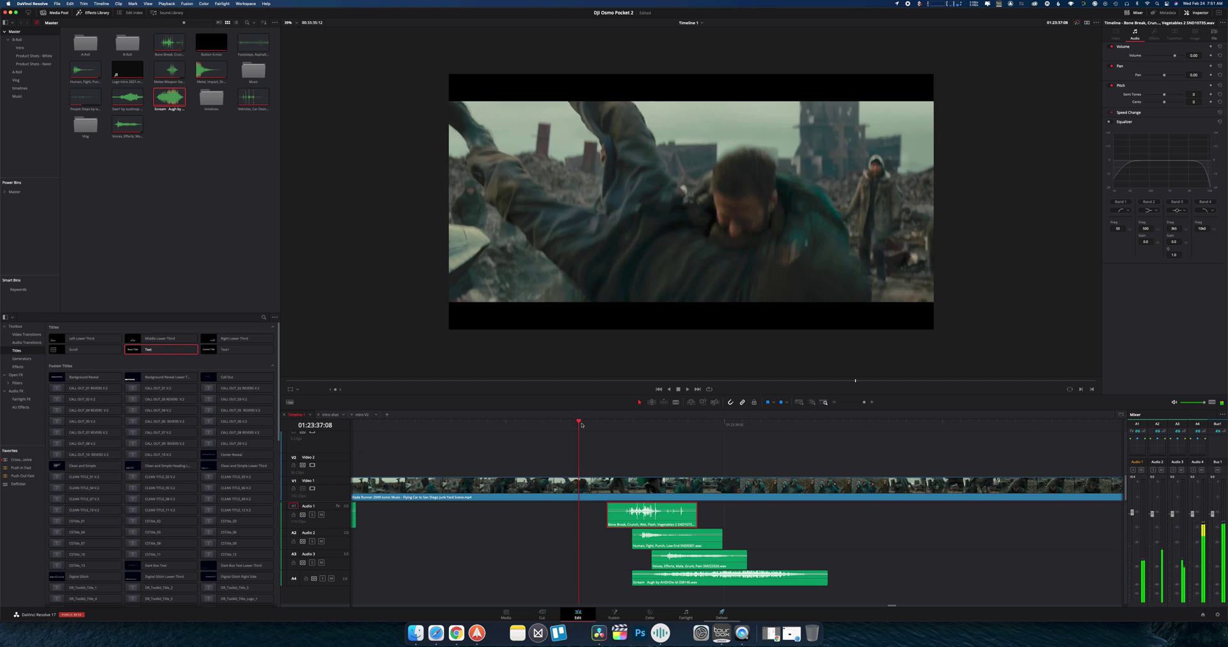
pyautogui.press('Right')
pyautogui.press('Right')
pyautogui.press('Right')
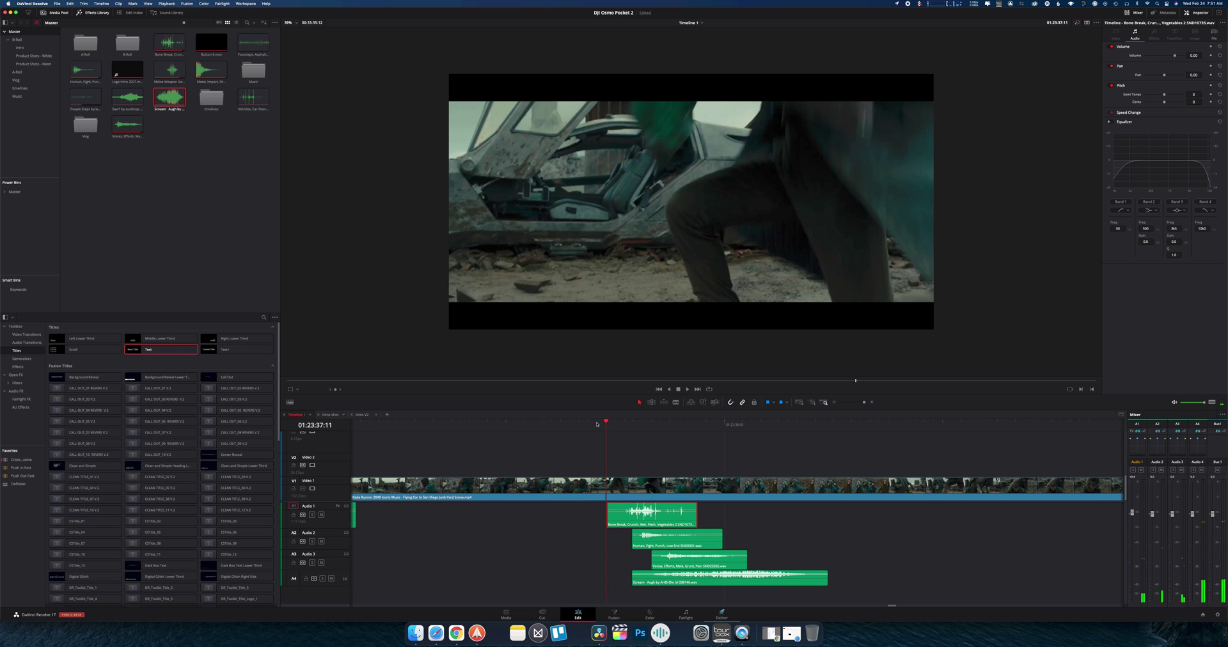
pyautogui.click(580, 424)
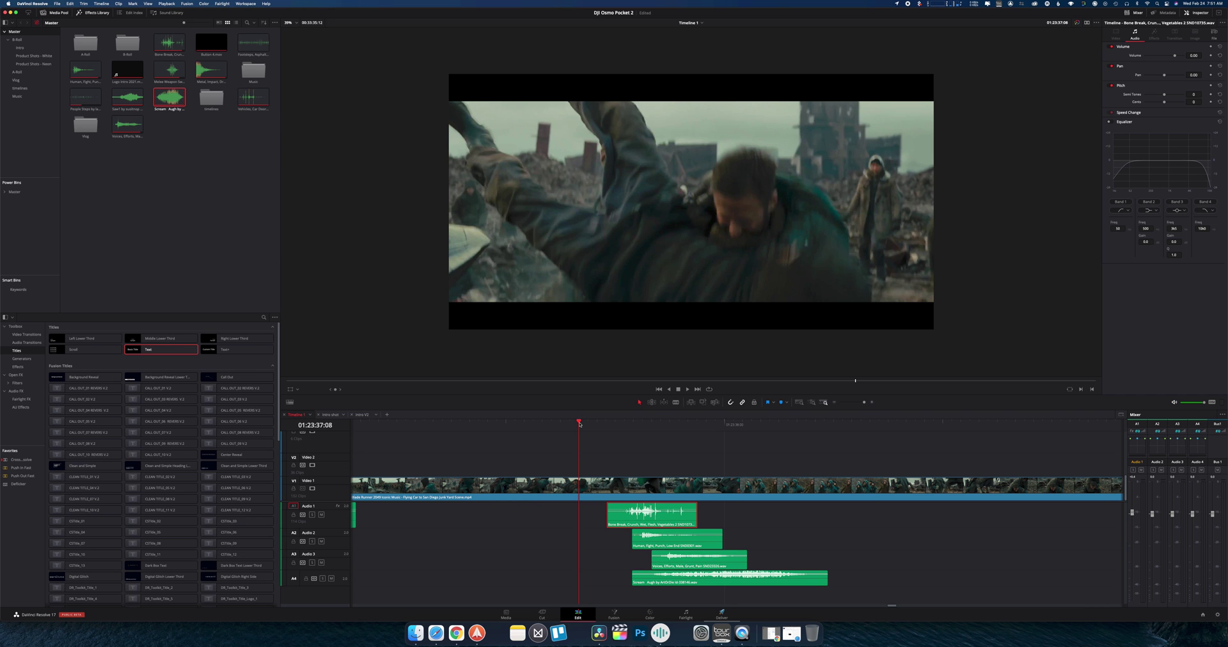
pyautogui.press('space')
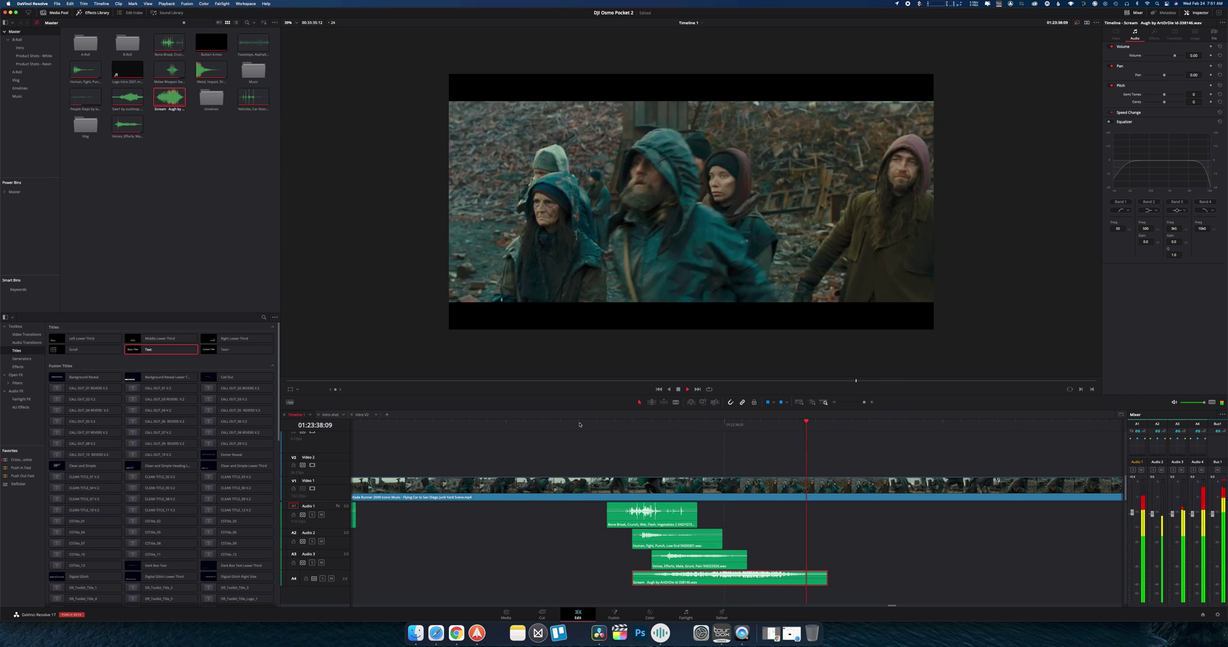
pyautogui.click(601, 423)
pyautogui.moveTo(601, 423); pyautogui.dragTo(677, 431)
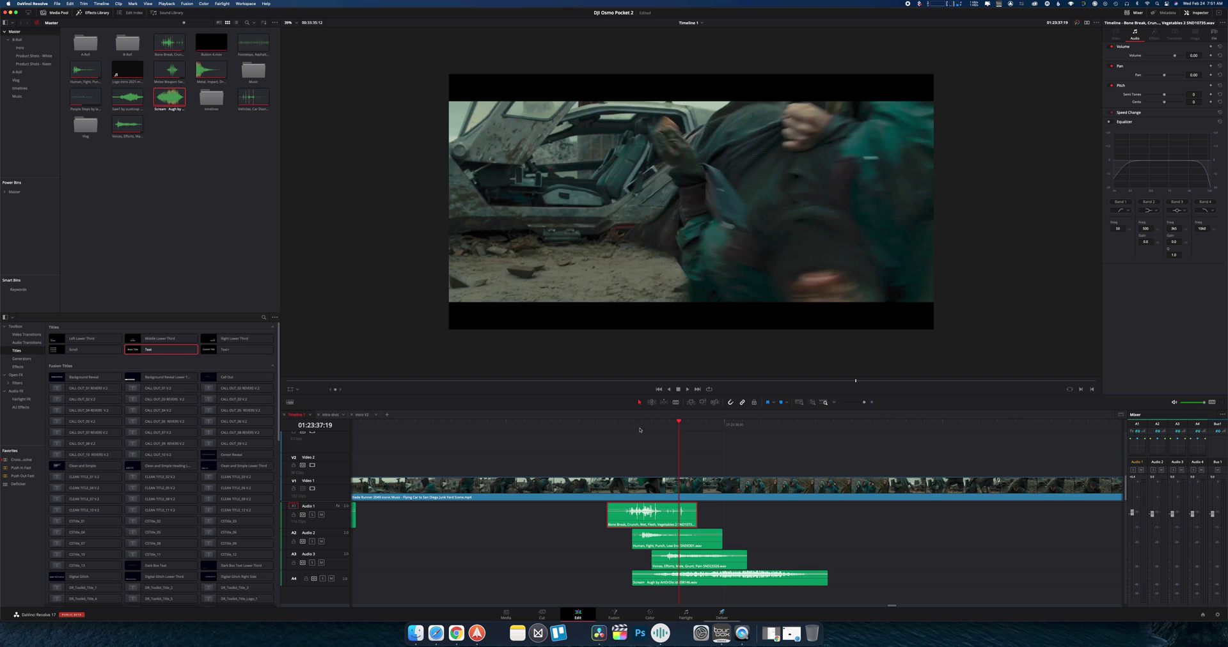
# Select the Scream clip on A4, lower the A4 fader to -6.5 dB, and tweak the Voices clip volume on A3.
pyautogui.moveTo(622, 420); pyautogui.dragTo(679, 421)
pyautogui.click(691, 582)
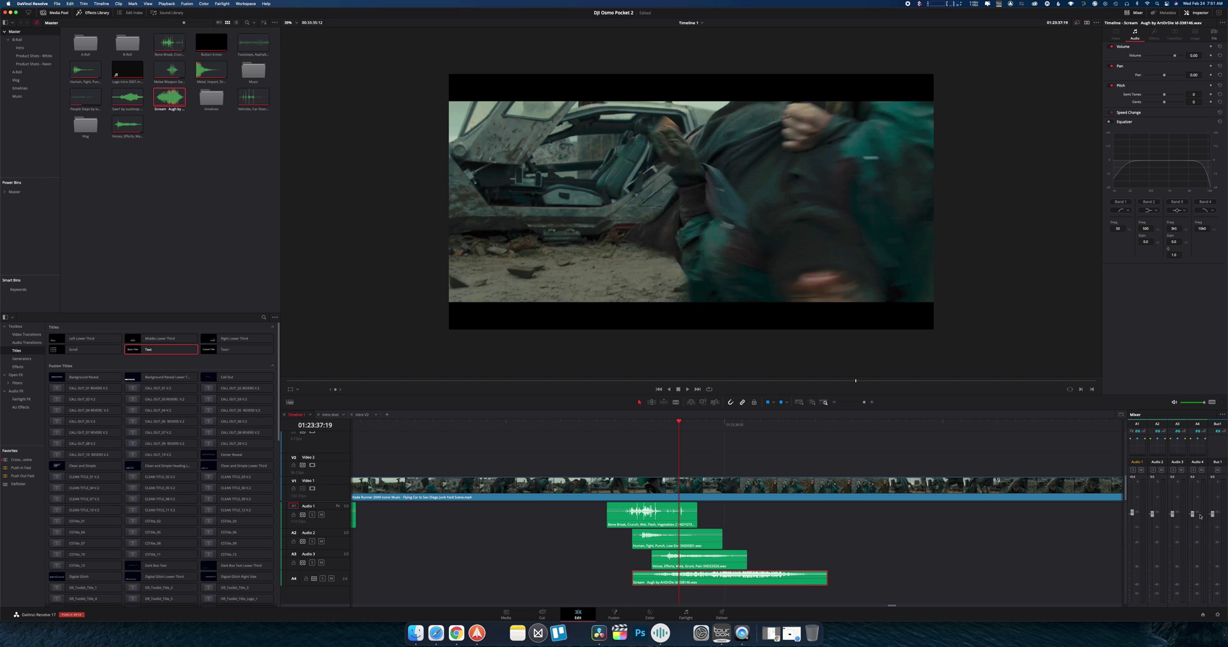
pyautogui.moveTo(1191, 515); pyautogui.dragTo(1192, 537)
pyautogui.moveTo(695, 555); pyautogui.dragTo(695, 555)
# Set Audio 2 as the destination track and clear the clip selection on the timeline.
pyautogui.rightClick(307, 534)
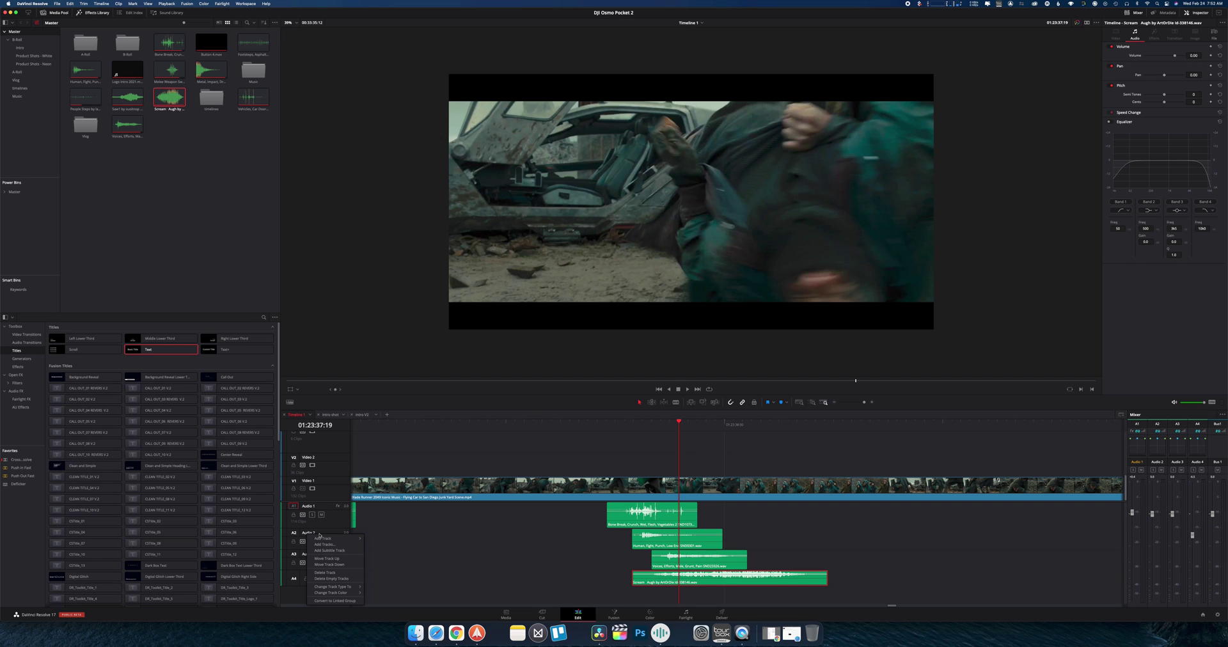
pyautogui.click(295, 533)
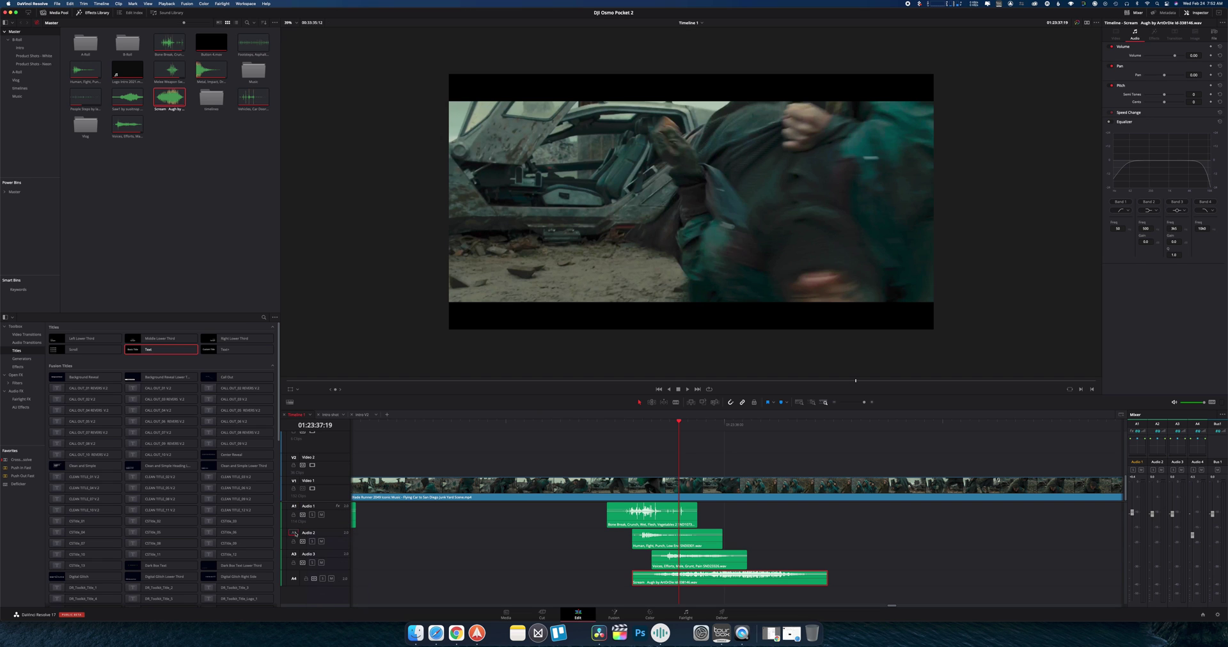
pyautogui.click(549, 564)
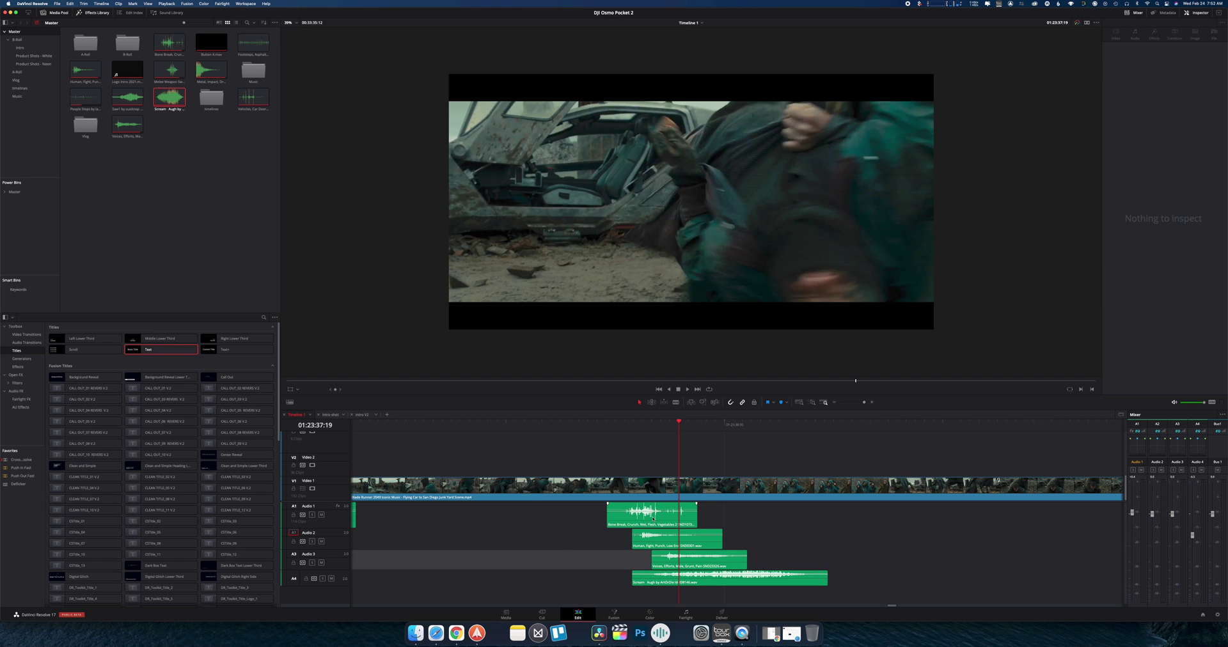
pyautogui.click(782, 547)
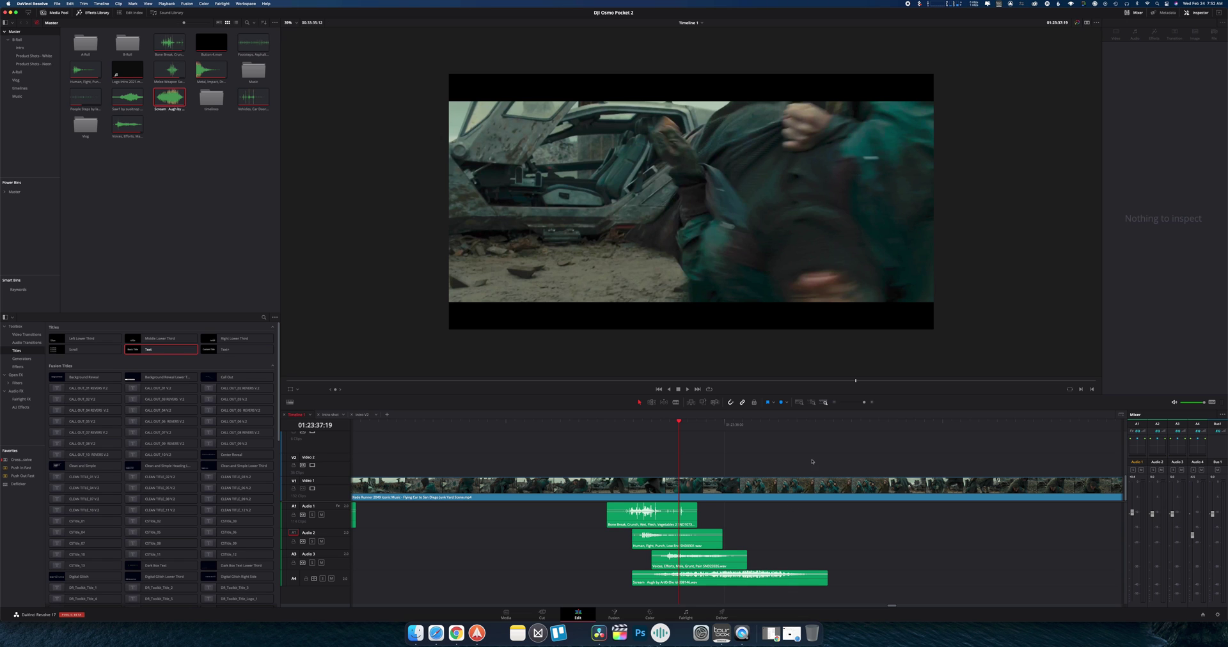
# Put the playhead at 01:23:37:13 near the Bone Break clip and lower Audio 1 to -5.1 dB.
pyautogui.click(608, 423)
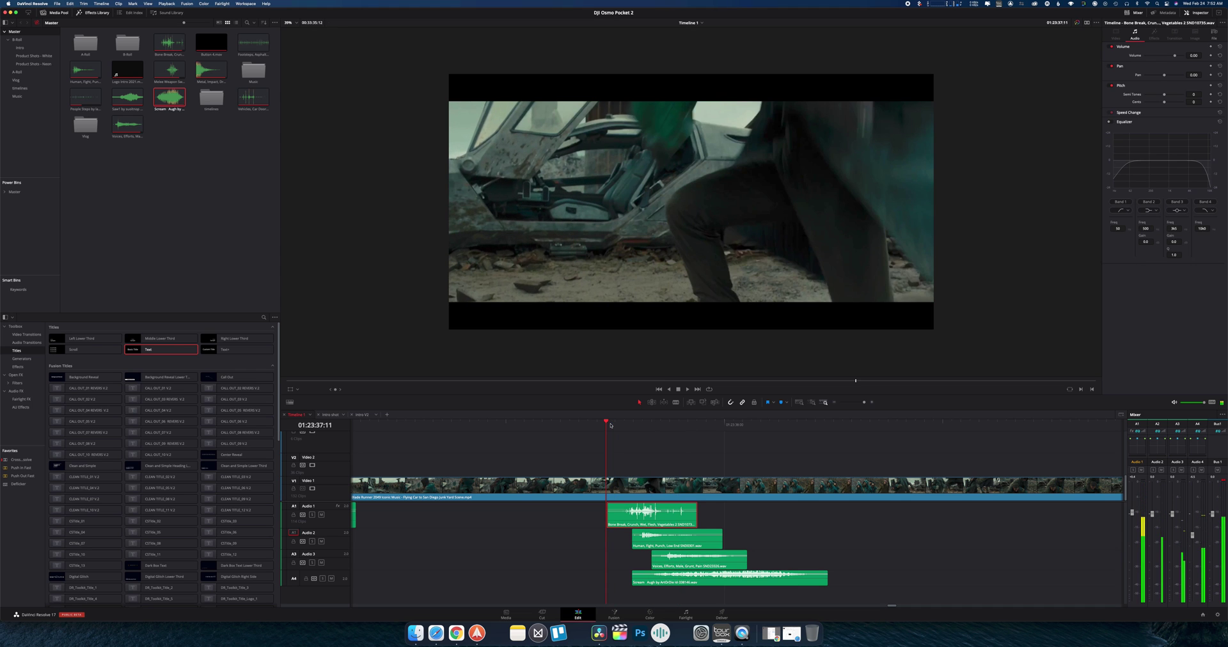
pyautogui.click(781, 424)
pyautogui.click(624, 423)
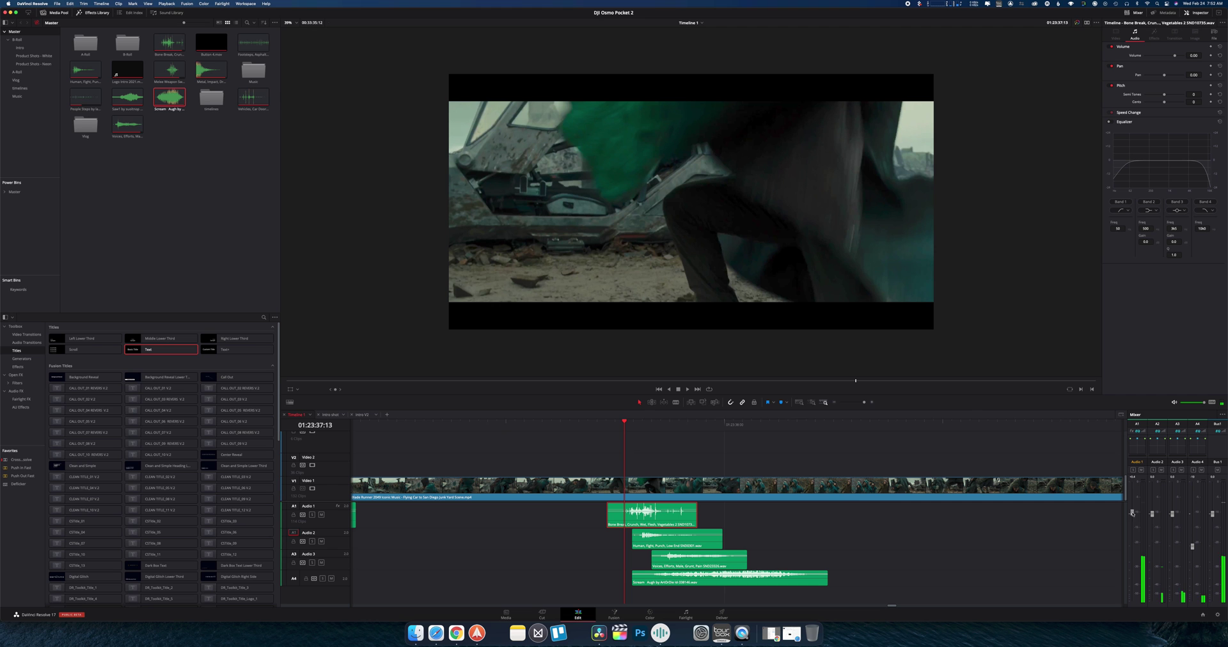
pyautogui.moveTo(1131, 512); pyautogui.dragTo(1132, 532)
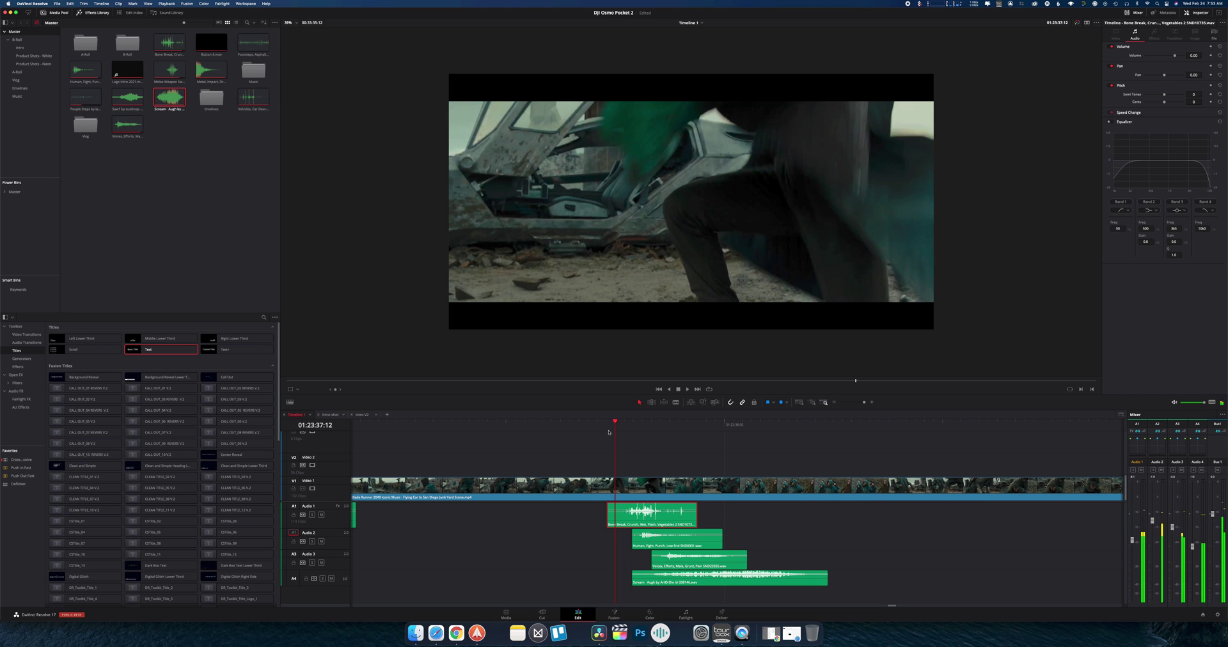
# Play the rebalanced mix from before the hit and scrub through it again to check the balance.
pyautogui.press('space')
pyautogui.press('space')
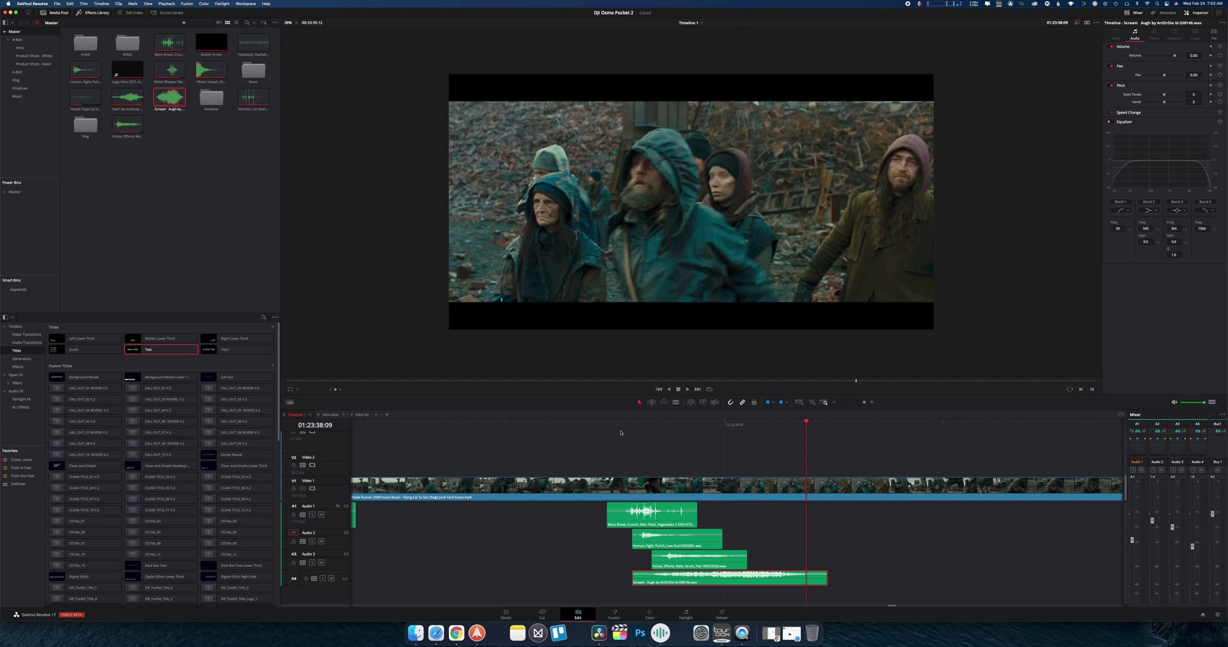
pyautogui.click(592, 428)
pyautogui.press('space')
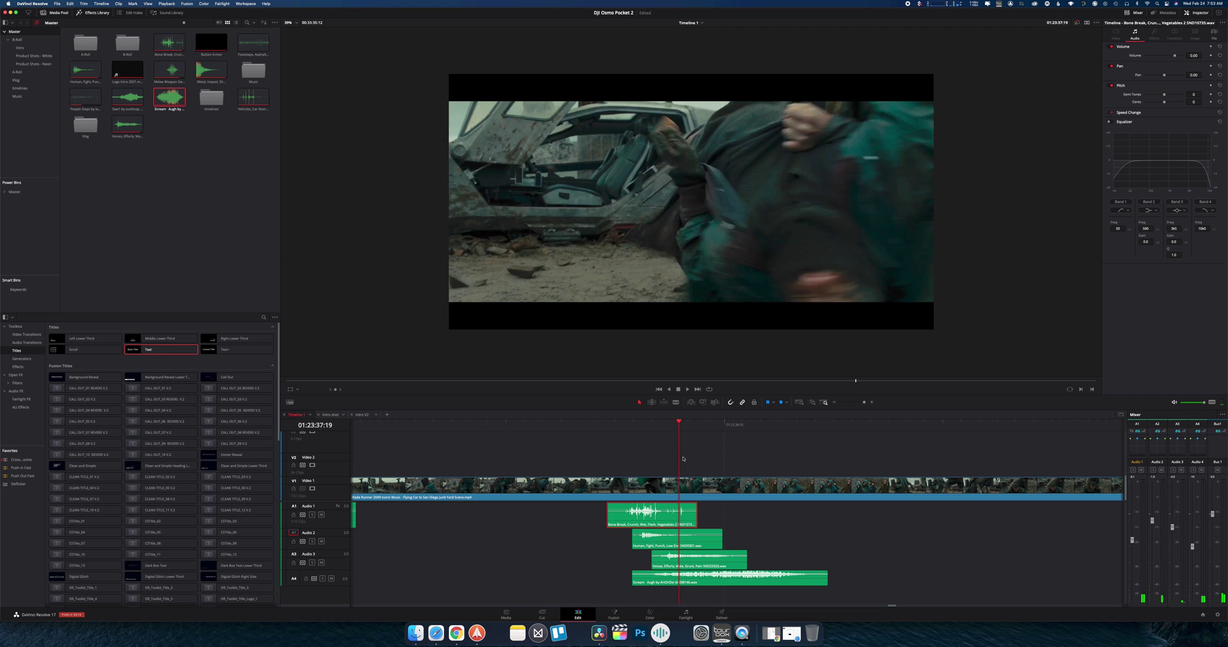
pyautogui.moveTo(592, 421); pyautogui.dragTo(729, 436)
# Reopen Soundly from the Dock to show the whoosh search results over Resolve.
pyautogui.click(661, 633)
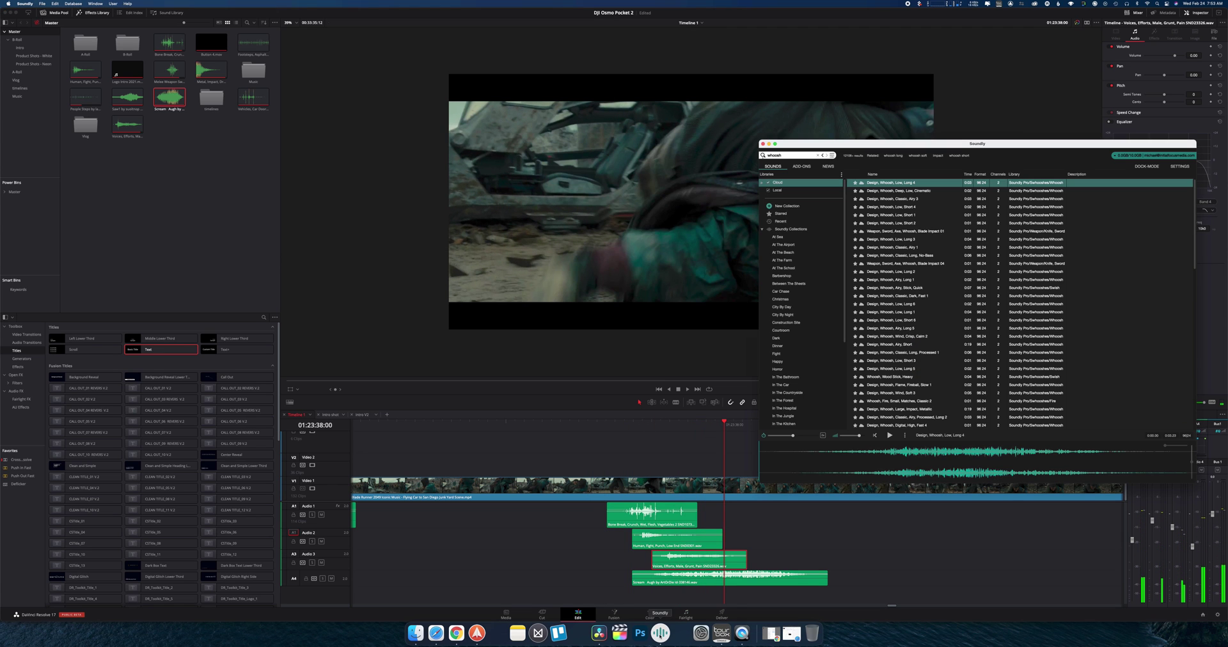